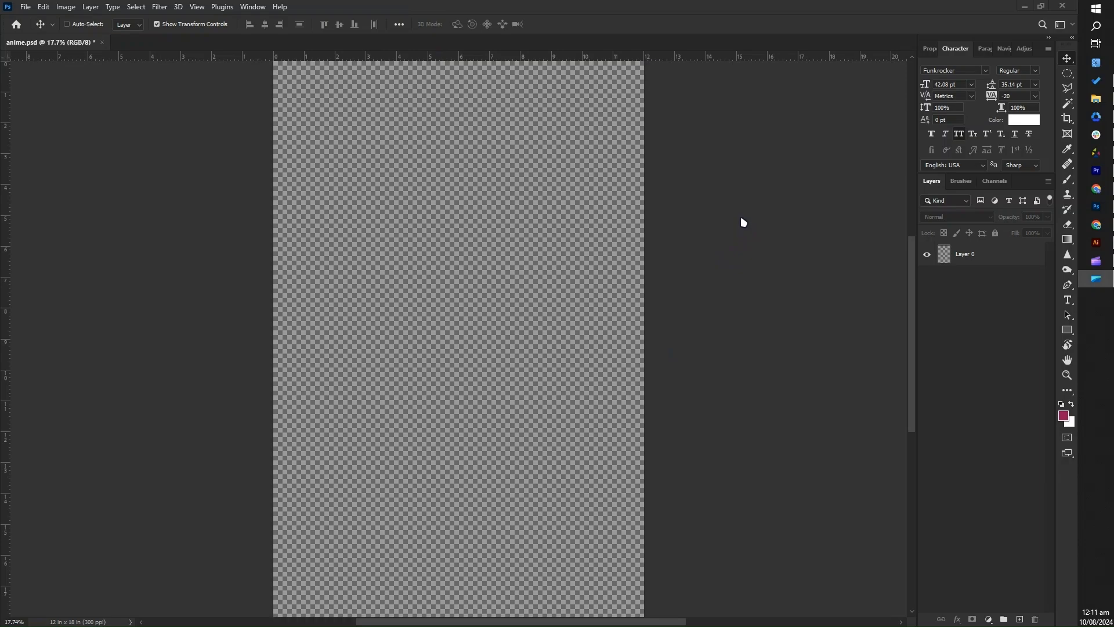
# Step: Switch to File Explorer and preview the background and the four character images in the design folder
pyautogui.click(1099, 101)
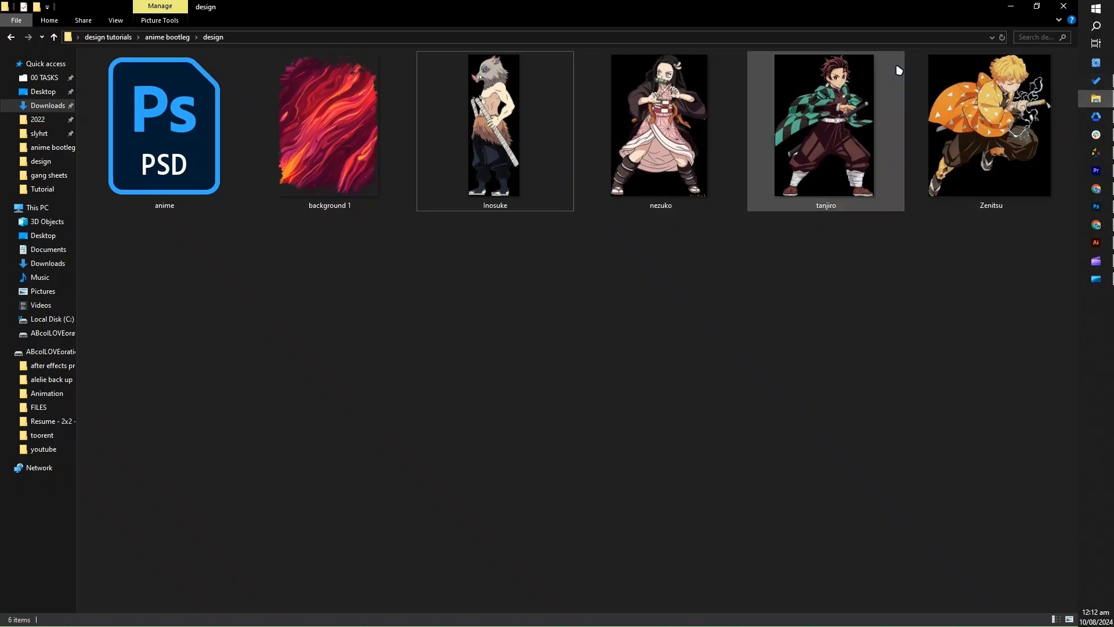
pyautogui.click(358, 129)
pyautogui.click(502, 116)
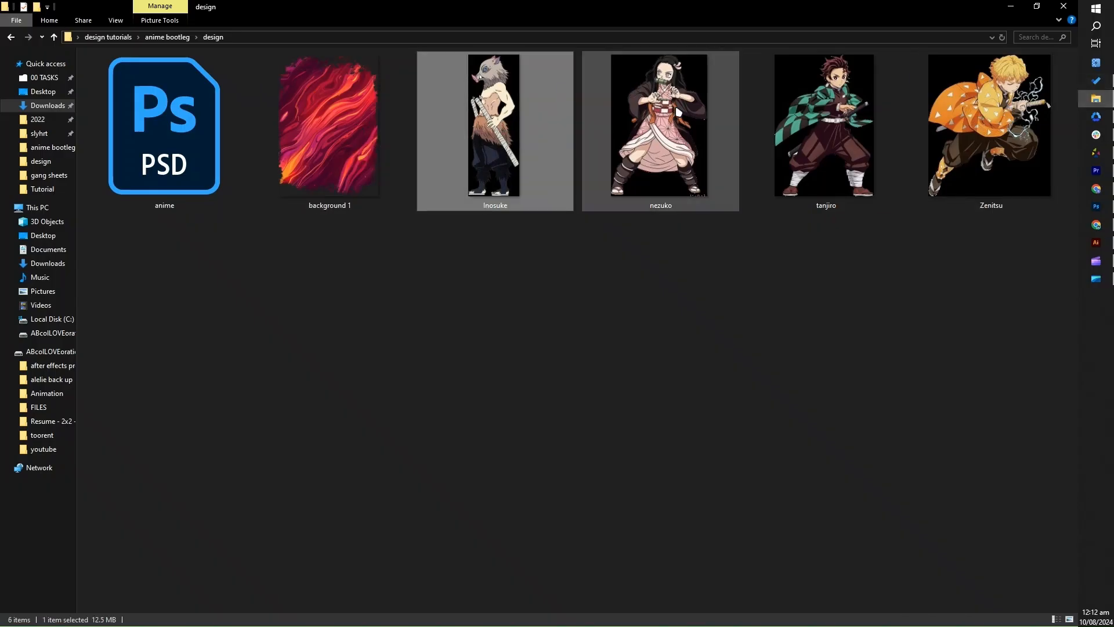
pyautogui.click(678, 112)
pyautogui.click(836, 112)
pyautogui.click(952, 114)
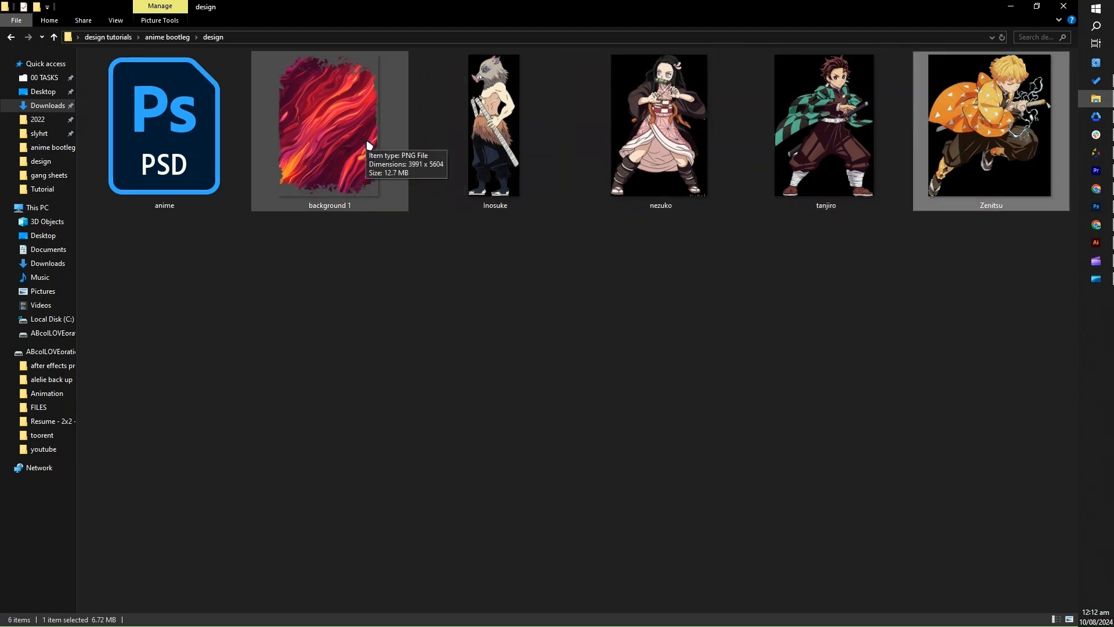
pyautogui.click(370, 148)
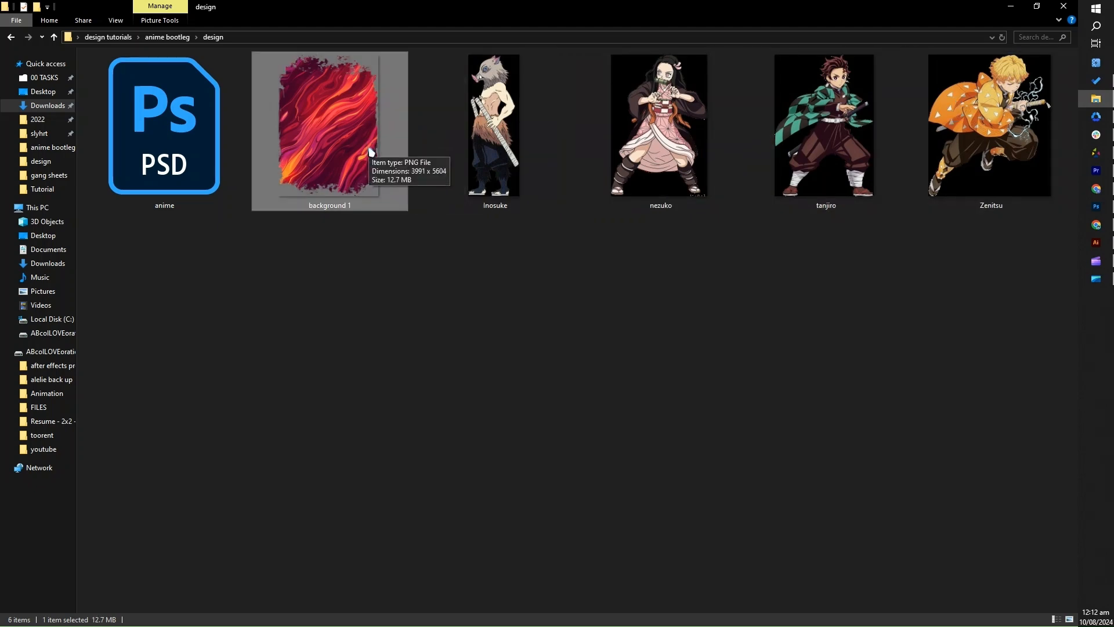
pyautogui.doubleClick(370, 151)
pyautogui.press('Right')
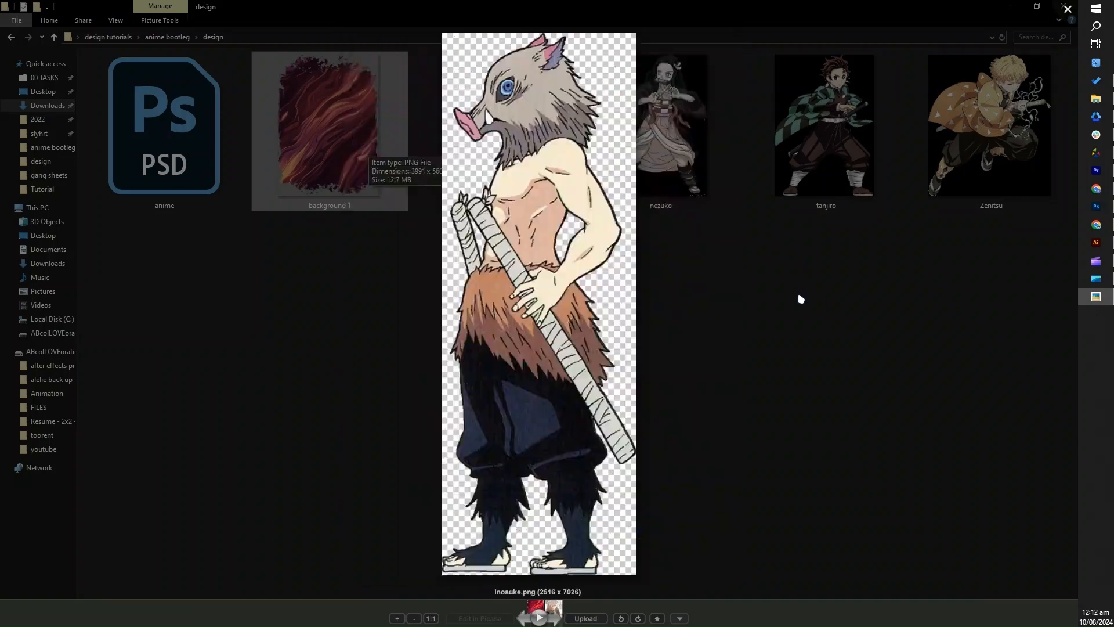
pyautogui.press('Right')
pyautogui.press('Right')
pyautogui.press('Right')
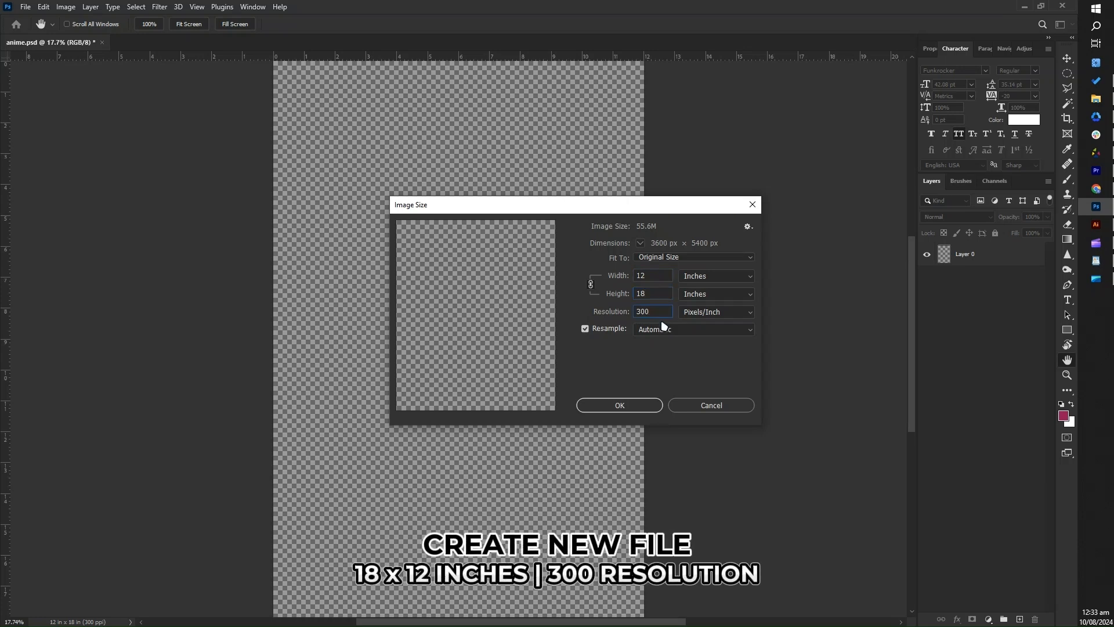
# Step: Confirm the 12 × 18 inch, 300 ppi image size and place the Inosuke, nezuko, tanjiro and Zenitsu images in the document
pyautogui.click(637, 403)
pyautogui.moveTo(836, 0); pyautogui.dragTo(712, 174)
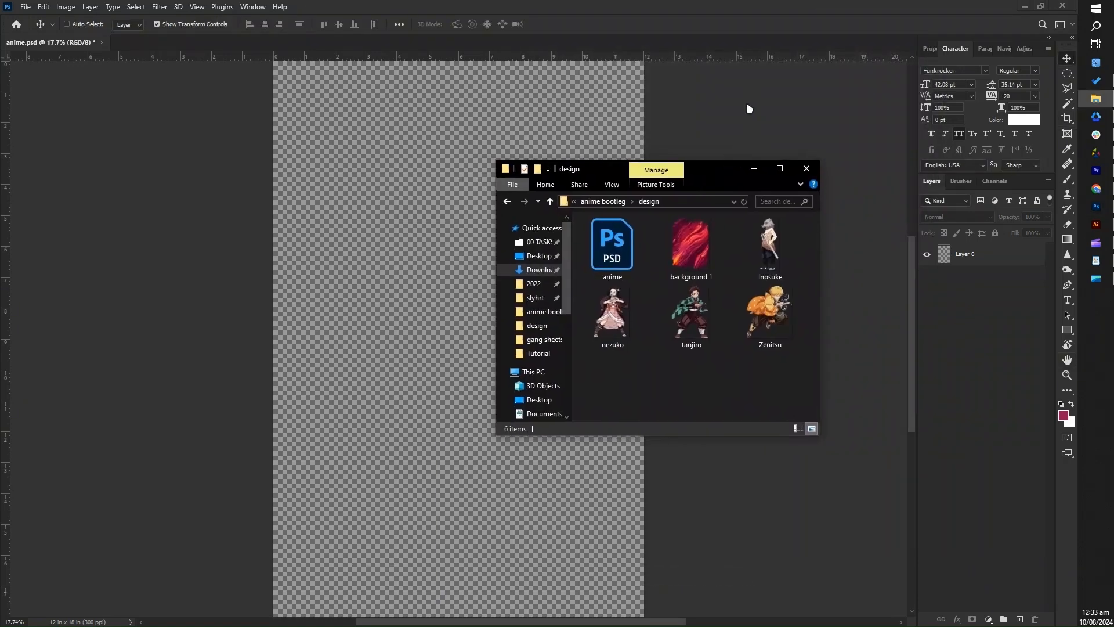
pyautogui.click(762, 248)
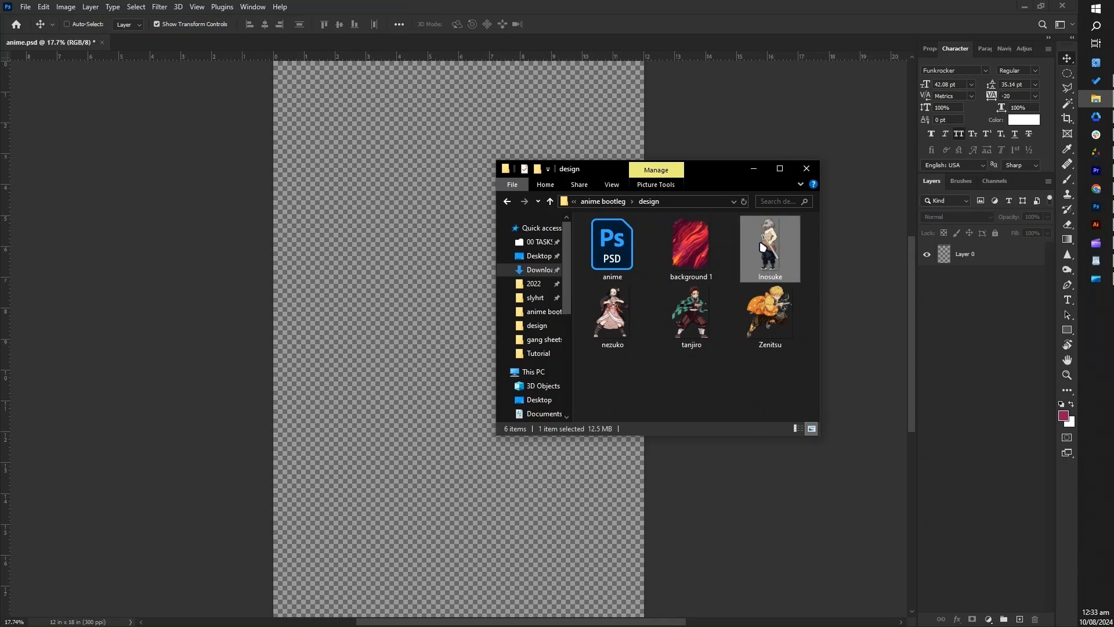
pyautogui.keyDown('ctrl'); pyautogui.click(625, 315); pyautogui.keyUp('ctrl')
pyautogui.keyDown('ctrl'); pyautogui.click(690, 313); pyautogui.keyUp('ctrl')
pyautogui.keyDown('ctrl'); pyautogui.click(770, 313); pyautogui.keyUp('ctrl')
pyautogui.moveTo(615, 316); pyautogui.dragTo(472, 363)
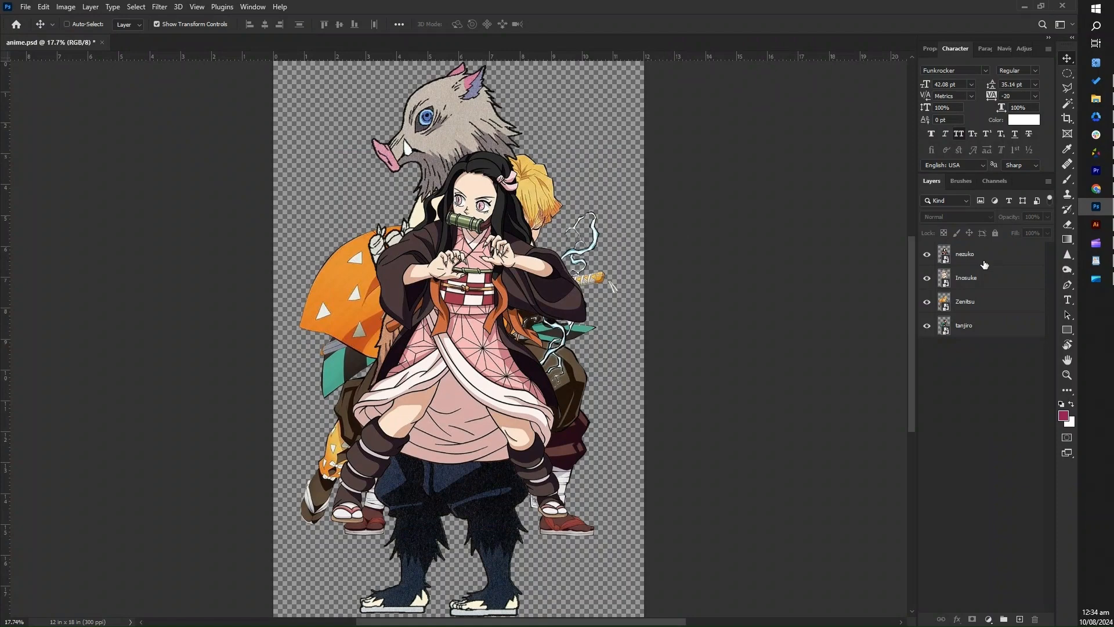
# Step: Shrink the four characters and spread them out, with nezuko upper left, Zenitsu upper right and Inosuke lower left
pyautogui.keyDown('shift'); pyautogui.click(977, 326); pyautogui.keyUp('shift')
pyautogui.moveTo(617, 342); pyautogui.dragTo(575, 318)
pyautogui.moveTo(483, 310); pyautogui.dragTo(401, 226)
pyautogui.moveTo(494, 274); pyautogui.dragTo(438, 339)
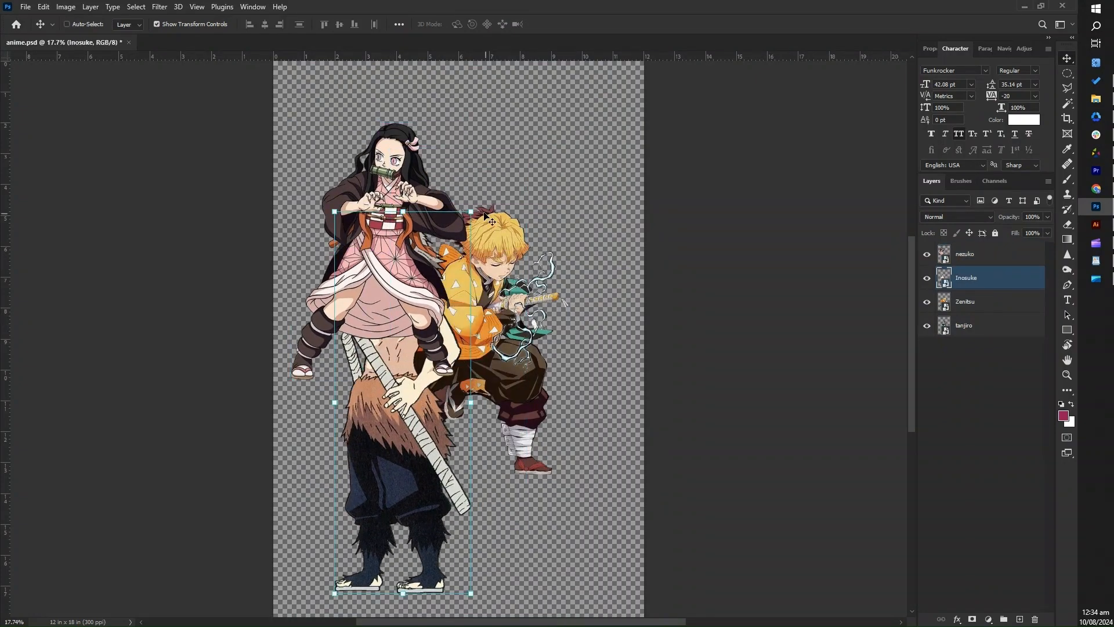
pyautogui.moveTo(471, 213); pyautogui.dragTo(537, 185)
pyautogui.moveTo(618, 112); pyautogui.dragTo(605, 128)
# Step: Enlarge tanjiro in the lower right of the canvas, in front of the other characters
pyautogui.keyDown('ctrl'); pyautogui.click(523, 391); pyautogui.keyUp('ctrl')
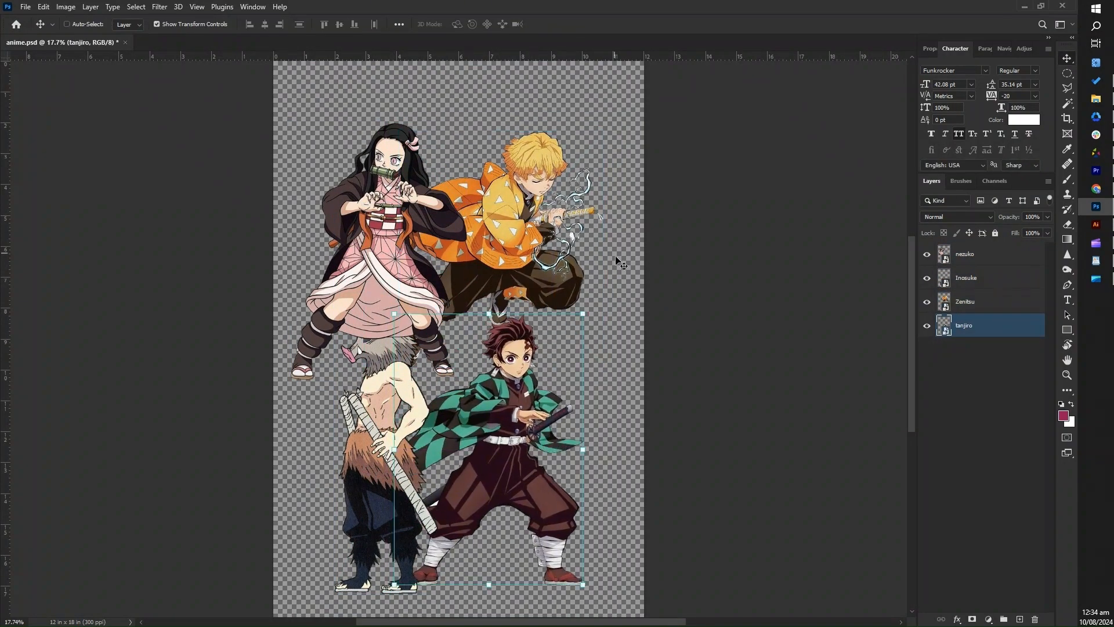
pyautogui.moveTo(615, 349); pyautogui.dragTo(604, 299)
pyautogui.hotkey('ctrl', '+')
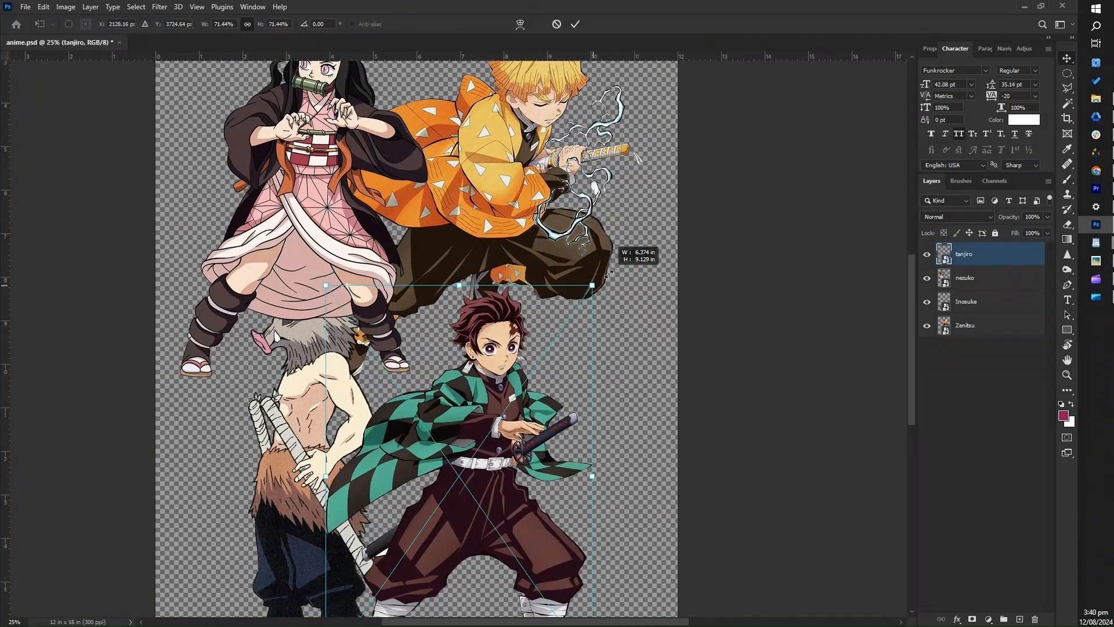
pyautogui.moveTo(603, 279); pyautogui.dragTo(635, 258)
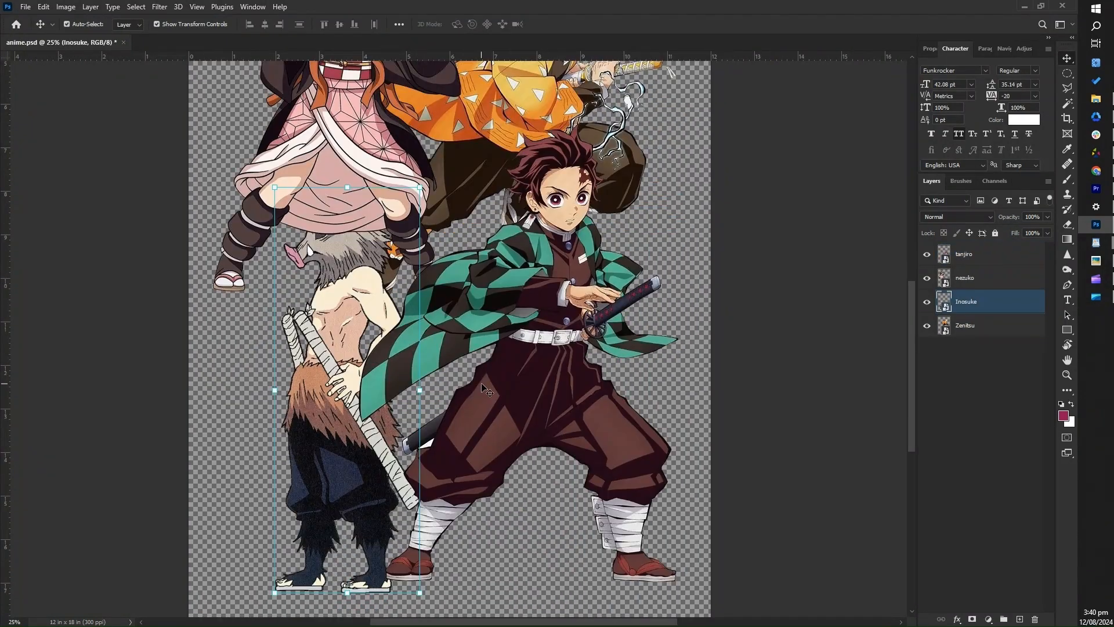
# Step: Bring Inosuke to the front and enlarge him in the lower left of the canvas
pyautogui.moveTo(364, 456); pyautogui.dragTo(378, 407)
pyautogui.moveTo(377, 407); pyautogui.dragTo(376, 451)
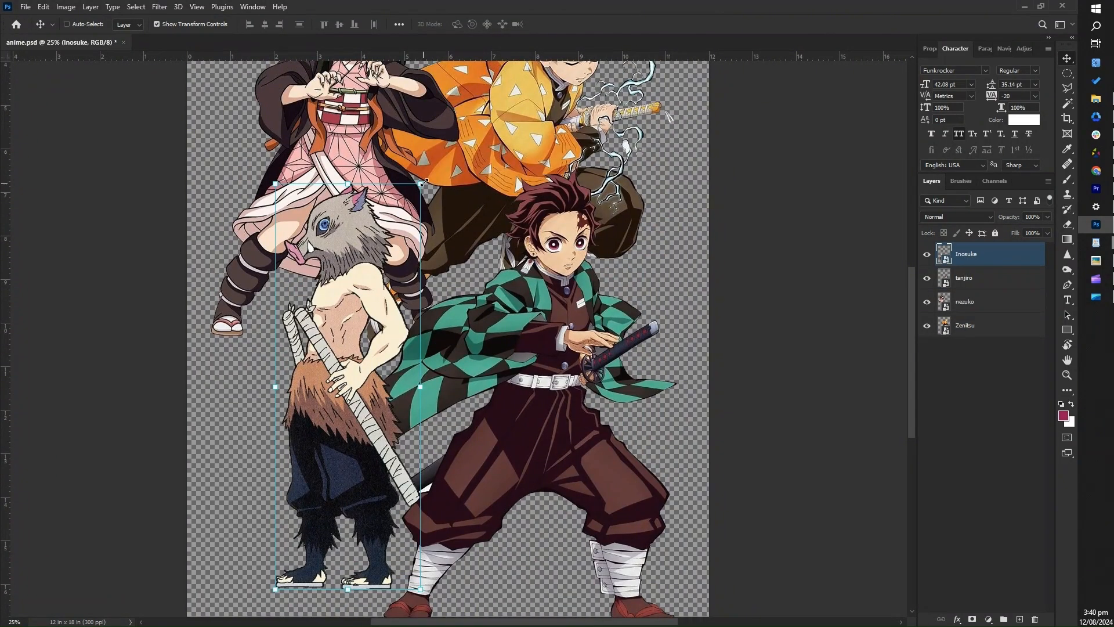
pyautogui.moveTo(423, 185); pyautogui.dragTo(436, 147)
pyautogui.press('Return')
# Step: Enlarge Zenitsu slightly and reposition him behind tanjiro in the upper right of the canvas
pyautogui.moveTo(426, 286); pyautogui.dragTo(389, 371)
pyautogui.moveTo(500, 203); pyautogui.dragTo(510, 232)
pyautogui.moveTo(645, 104); pyautogui.dragTo(650, 99)
pyautogui.press('Return')
pyautogui.moveTo(494, 191); pyautogui.dragTo(511, 194)
# Step: Move nezuko down behind Inosuke, flip her horizontally and enlarge her
pyautogui.keyDown('ctrl'); pyautogui.click(450, 146); pyautogui.keyUp('ctrl')
pyautogui.keyDown('ctrl'); pyautogui.click(424, 195); pyautogui.keyUp('ctrl')
pyautogui.moveTo(424, 196); pyautogui.dragTo(444, 230)
pyautogui.hotkey('ctrl', '-')
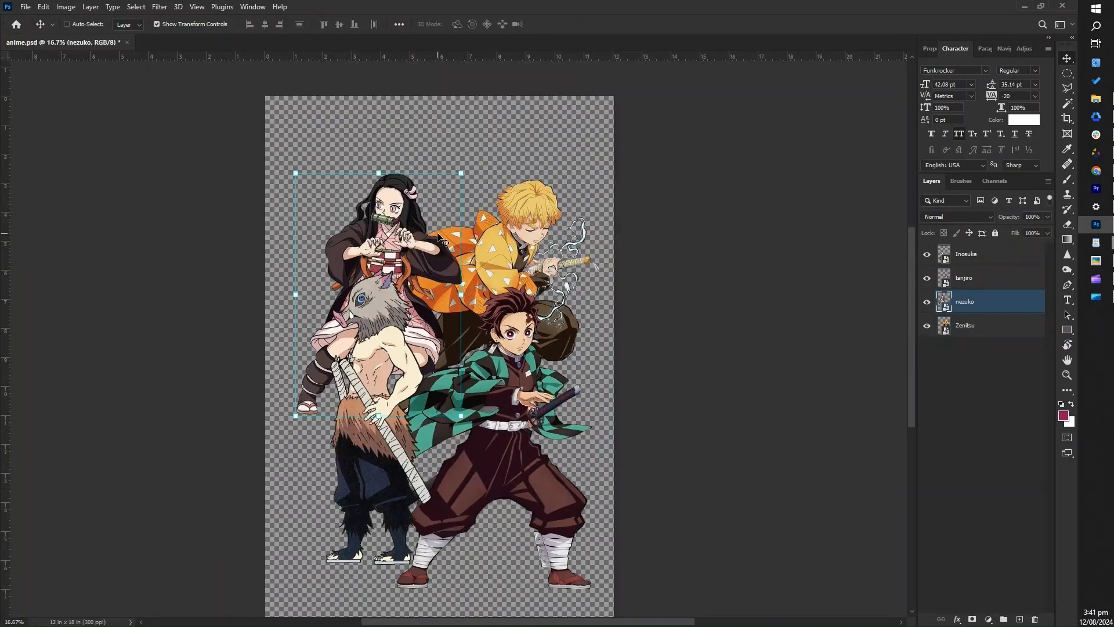
pyautogui.hotkey('ctrl', 't')
pyautogui.hotkey('ctrl', '+')
pyautogui.moveTo(460, 460); pyautogui.dragTo(481, 488)
pyautogui.moveTo(412, 372); pyautogui.dragTo(355, 419)
pyautogui.press('Return')
# Step: Fine-tune the size and position of Zenitsu and nezuko in the upper half of the artwork
pyautogui.keyDown('ctrl'); pyautogui.click(464, 255); pyautogui.keyUp('ctrl')
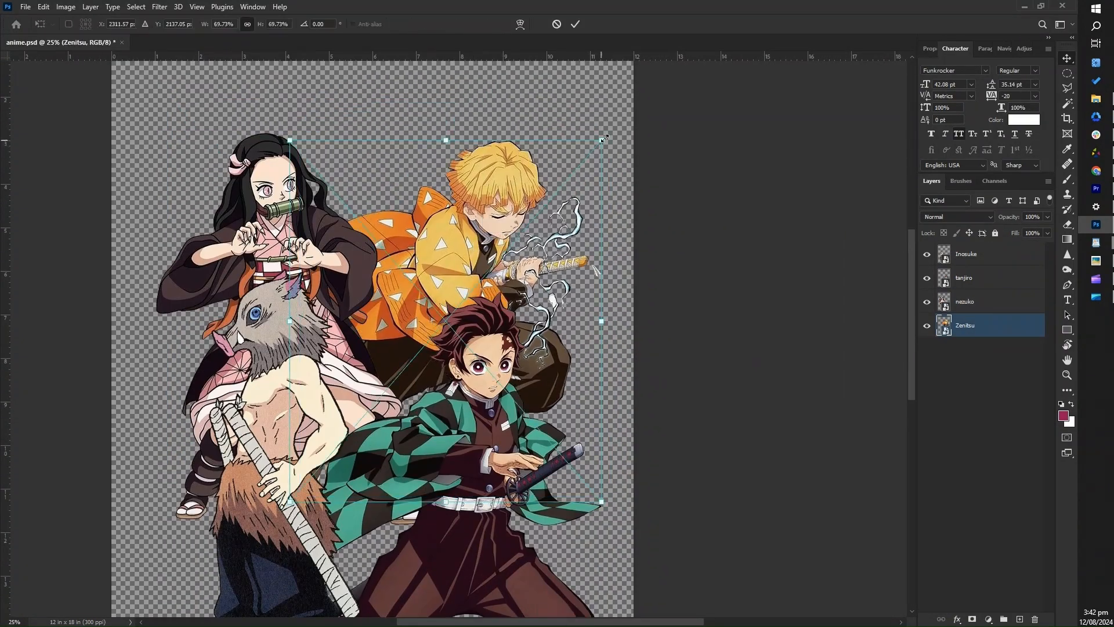
pyautogui.moveTo(464, 256); pyautogui.dragTo(457, 256)
pyautogui.keyDown('ctrl'); pyautogui.click(273, 232); pyautogui.keyUp('ctrl')
pyautogui.moveTo(429, 532); pyautogui.dragTo(434, 292)
pyautogui.keyDown('ctrl'); pyautogui.click(285, 250); pyautogui.keyUp('ctrl')
pyautogui.moveTo(365, 480); pyautogui.dragTo(367, 487)
pyautogui.press('Return')
# Step: Stack Inosuke behind tanjiro and readjust nezuko's placement behind Inosuke
pyautogui.hotkey('ctrl', '-')
pyautogui.hotkey('ctrl', '[')
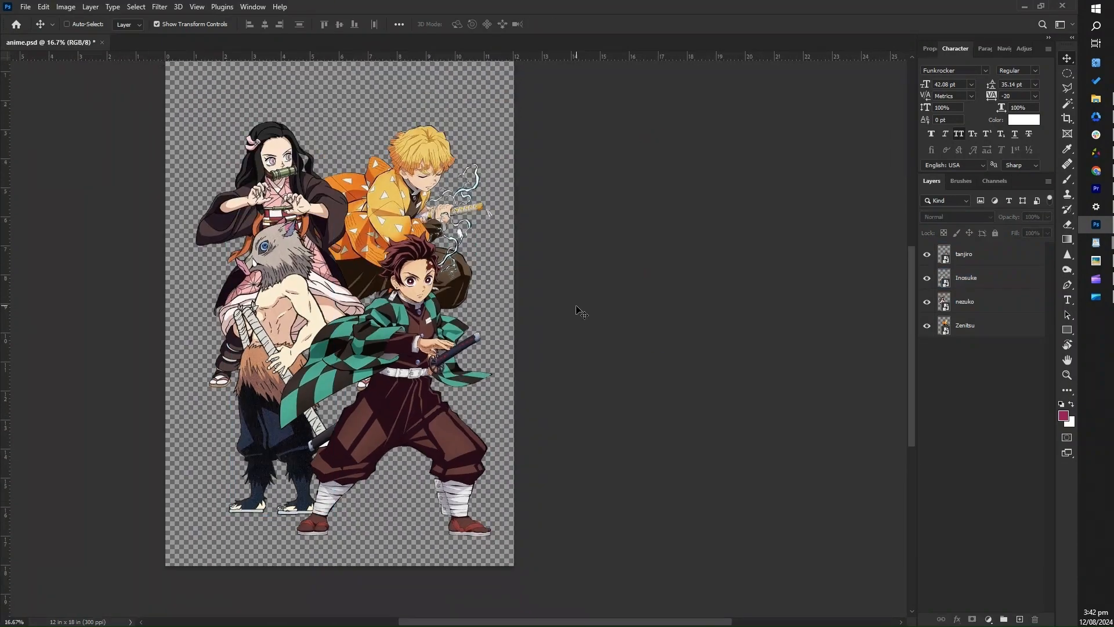
pyautogui.click(533, 236)
pyautogui.hotkey('ctrl', 't')
pyautogui.rightClick(296, 321)
pyautogui.click(327, 534)
pyautogui.press('Return')
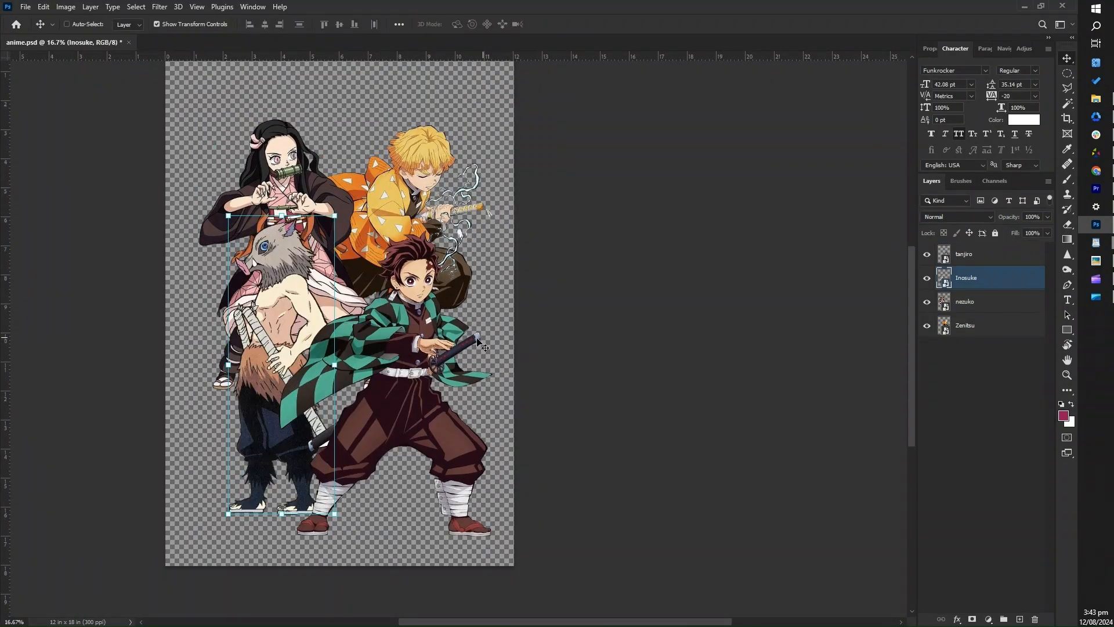
# Step: Nudge Zenitsu slightly upward and tanjiro slightly down to tighten the character group
pyautogui.moveTo(434, 278); pyautogui.dragTo(448, 301)
pyautogui.keyDown('ctrl'); pyautogui.click(436, 235); pyautogui.keyUp('ctrl')
pyautogui.moveTo(435, 235); pyautogui.dragTo(435, 229)
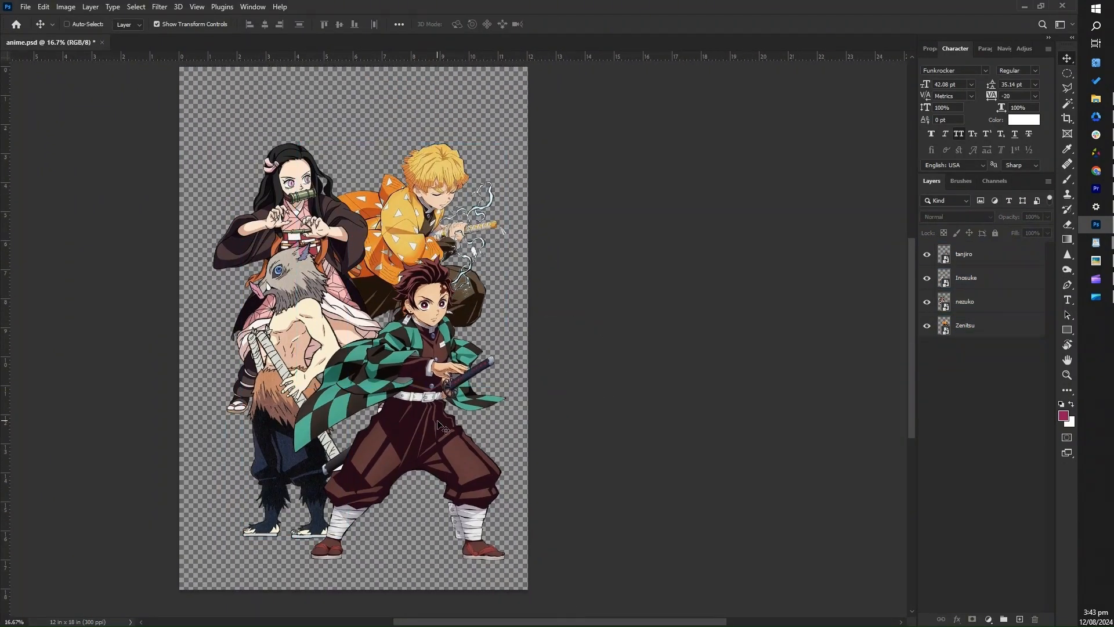
pyautogui.keyDown('ctrl'); pyautogui.click(421, 325); pyautogui.keyUp('ctrl')
pyautogui.moveTo(421, 325); pyautogui.dragTo(426, 330)
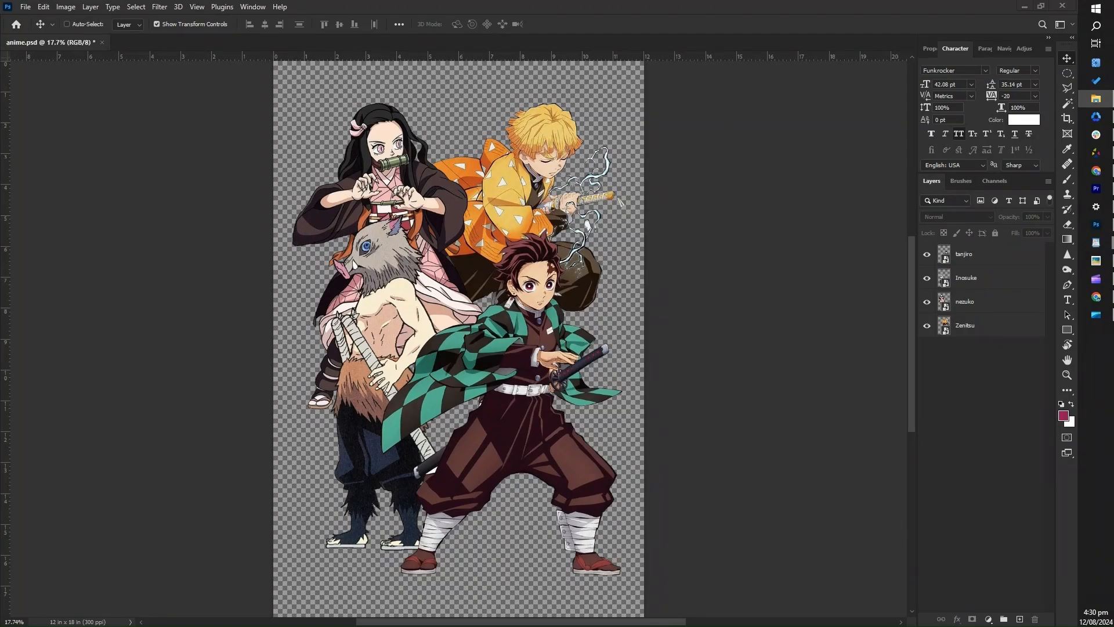
# Step: Place the background 1 image from the design folder onto the canvas at its fitted size
pyautogui.moveTo(365, 174); pyautogui.dragTo(305, 126)
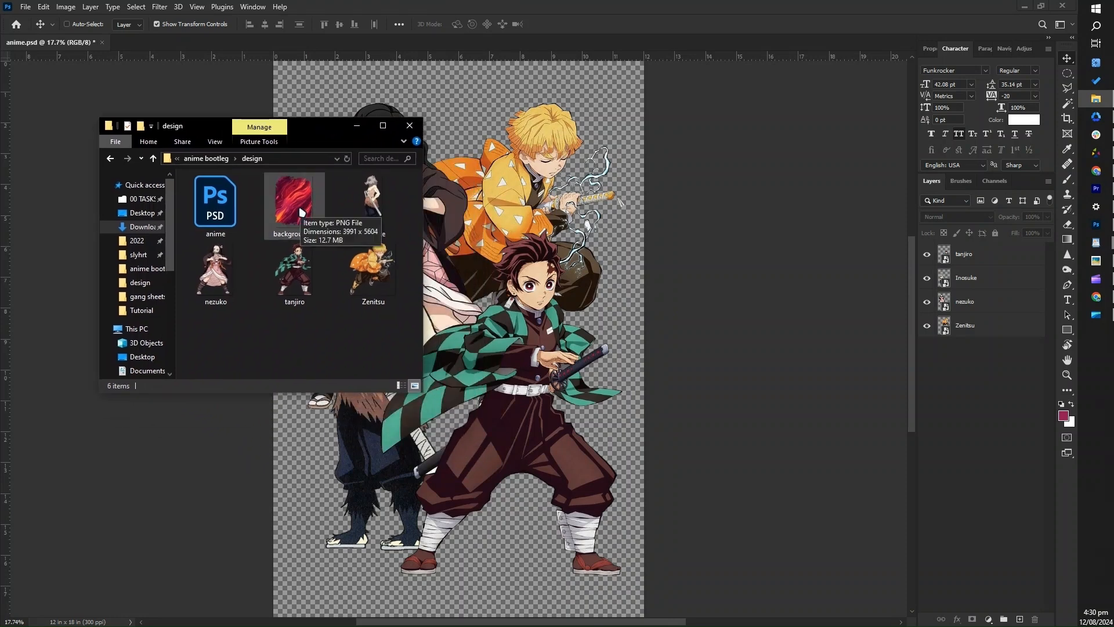
pyautogui.moveTo(301, 212); pyautogui.dragTo(482, 278)
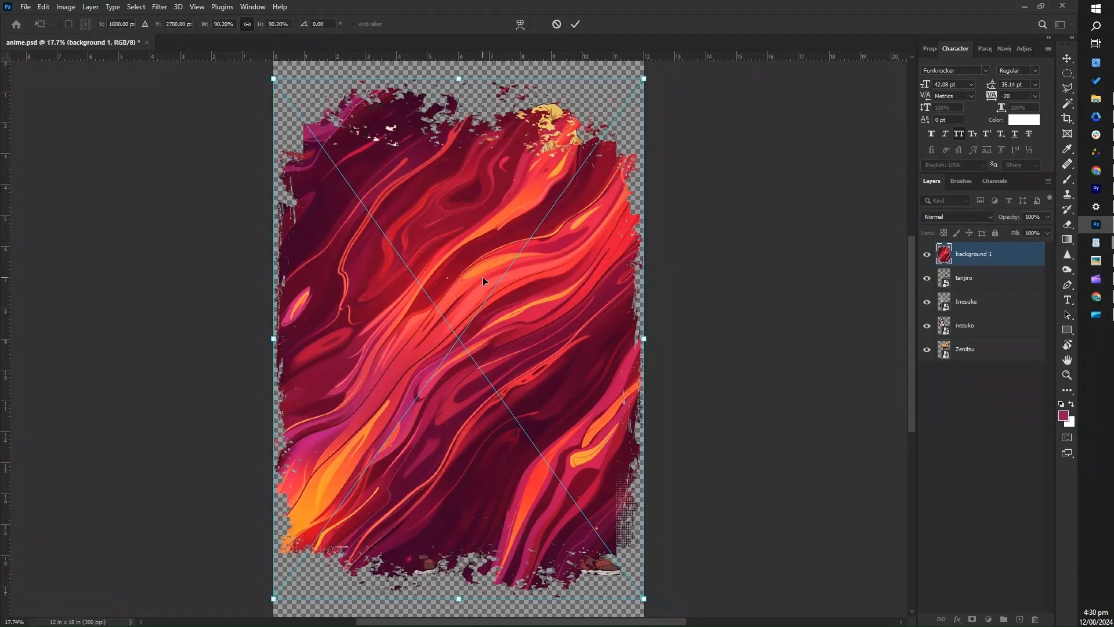
pyautogui.press('Return')
# Step: Move the background 1 layer to the bottom of the layer stack, beneath Zenitsu
pyautogui.hotkey('ctrl', '+')
pyautogui.hotkey('ctrl', '+')
pyautogui.press('space')
pyautogui.moveTo(571, 87); pyautogui.dragTo(567, 246)
pyautogui.moveTo(552, 580); pyautogui.dragTo(430, 615)
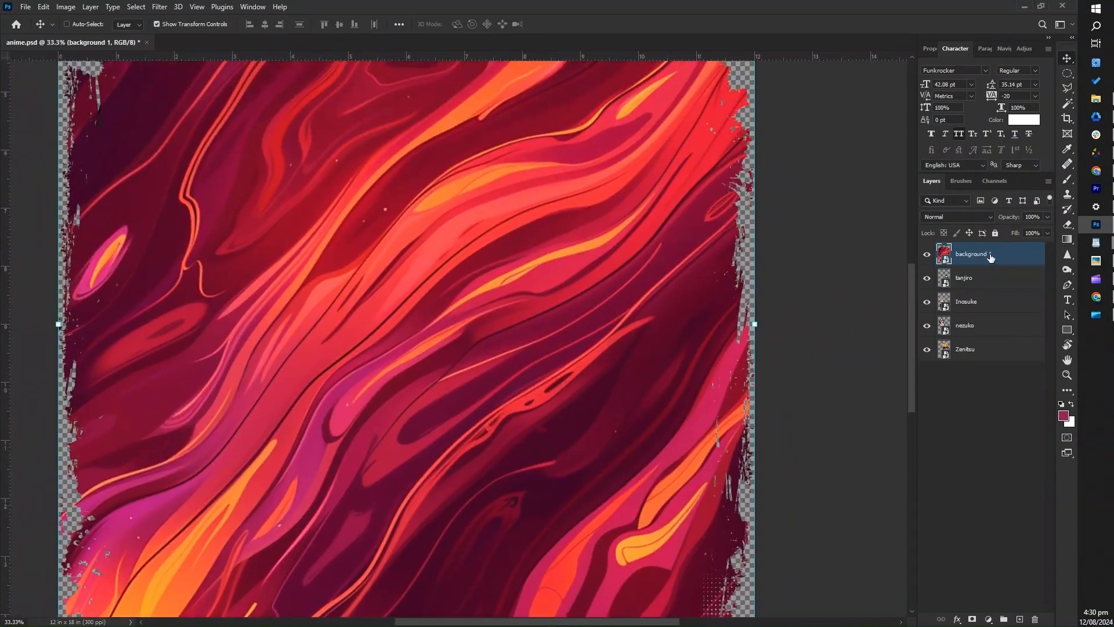
pyautogui.moveTo(990, 256); pyautogui.dragTo(987, 354)
# Step: Narrow the background artwork slightly behind the characters
pyautogui.hotkey('ctrl', '-')
pyautogui.press('space')
pyautogui.moveTo(697, 325); pyautogui.dragTo(698, 374)
pyautogui.moveTo(721, 378); pyautogui.dragTo(694, 380)
pyautogui.press('space')
pyautogui.moveTo(694, 380)
pyautogui.mouseDown()
pyautogui.moveTo(699, 297)
pyautogui.moveTo(699, 366)
pyautogui.mouseUp()
pyautogui.press('Return')
pyautogui.press('space')
pyautogui.moveTo(697, 366); pyautogui.dragTo(683, 366)
pyautogui.press('space')
pyautogui.moveTo(668, 251); pyautogui.dragTo(651, 348)
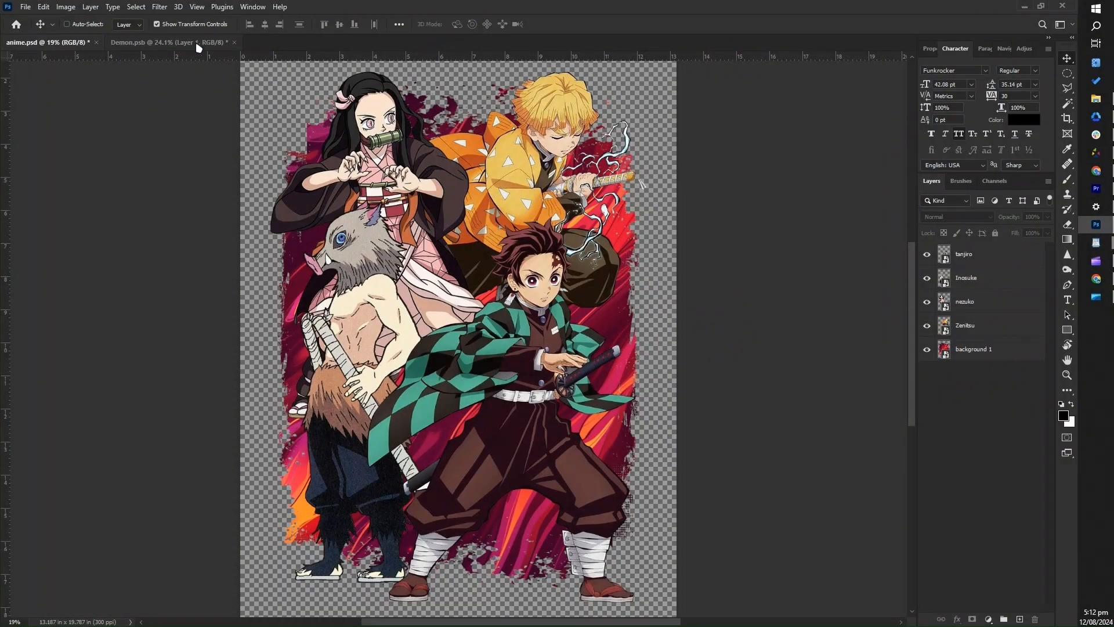
# Step: Examine the distressed lettering of the Lorem Ipsum sample in the Demon.psb document
pyautogui.hotkey('ctrl', 'Tab')
pyautogui.hotkey('ctrl', '+')
pyautogui.hotkey('ctrl', '+')
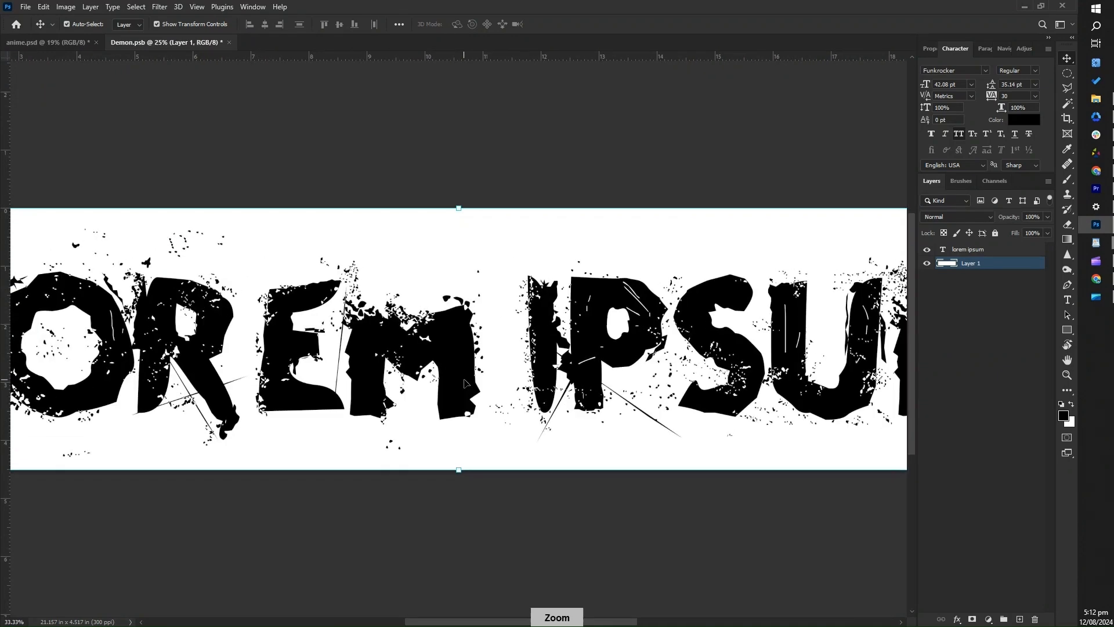
pyautogui.moveTo(257, 354); pyautogui.dragTo(522, 362)
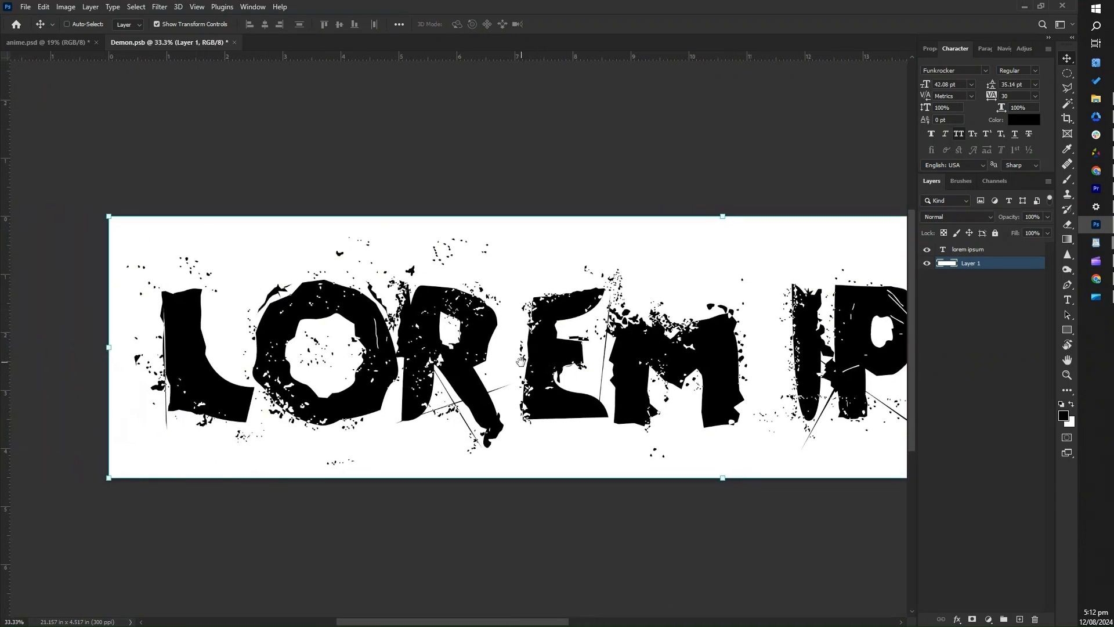
pyautogui.press('space')
pyautogui.moveTo(770, 399); pyautogui.dragTo(419, 381)
pyautogui.press('space')
pyautogui.moveTo(828, 386); pyautogui.dragTo(795, 392)
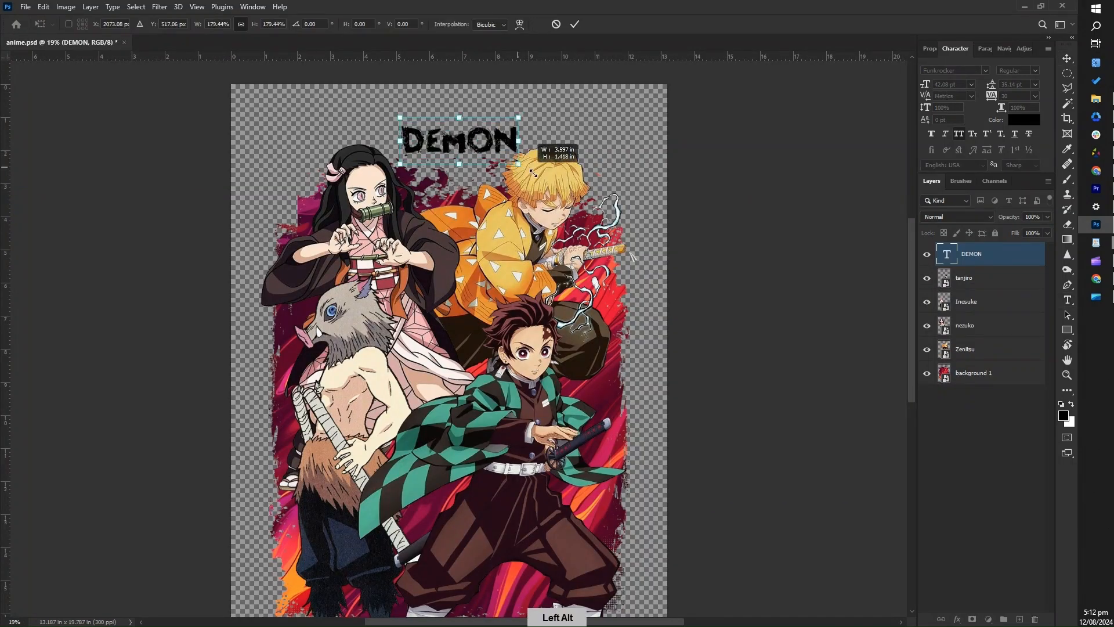
# Step: Enlarge the DEMON text and position it across the top of the artwork
pyautogui.moveTo(580, 159); pyautogui.dragTo(592, 185)
pyautogui.press('Return')
pyautogui.moveTo(648, 163); pyautogui.dragTo(639, 163)
pyautogui.press('Return')
pyautogui.moveTo(599, 378); pyautogui.dragTo(598, 354)
# Step: Duplicate the DEMON text to the bottom of the artwork and change the copy to read SLAYER
pyautogui.hotkey('ctrl', '-')
pyautogui.scroll(-1, 597, 354)
pyautogui.keyDown('alt'); pyautogui.moveTo(552, 138); pyautogui.dragTo(552, 566); pyautogui.keyUp('alt')
pyautogui.scroll(-4, 548, 558)
pyautogui.press('t')
pyautogui.doubleClick(545, 398)
pyautogui.write('SLAYER')
# Step: Adjust the tracking of the letters around the A in the SLAYER text
pyautogui.click(1009, 97)
pyautogui.moveTo(531, 426); pyautogui.dragTo(383, 427)
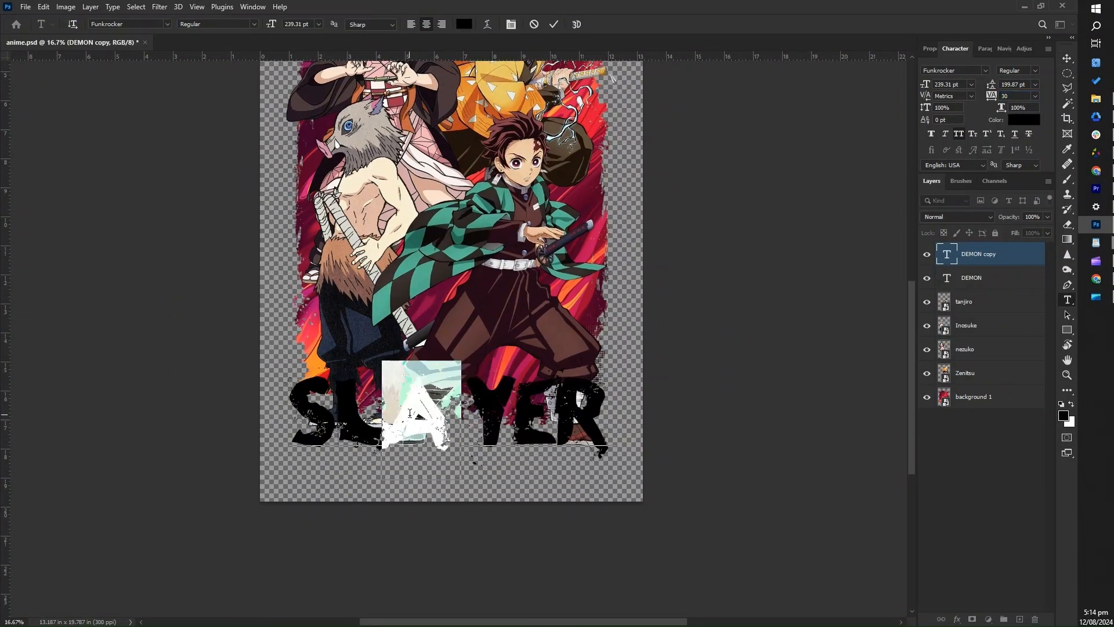
pyautogui.click(1010, 97)
pyautogui.hotkey('ctrl', 'Return')
# Step: Scale the SLAYER text to about 106% and position it across the bottom of the artwork
pyautogui.hotkey('ctrl', 't')
pyautogui.moveTo(579, 506); pyautogui.dragTo(542, 497)
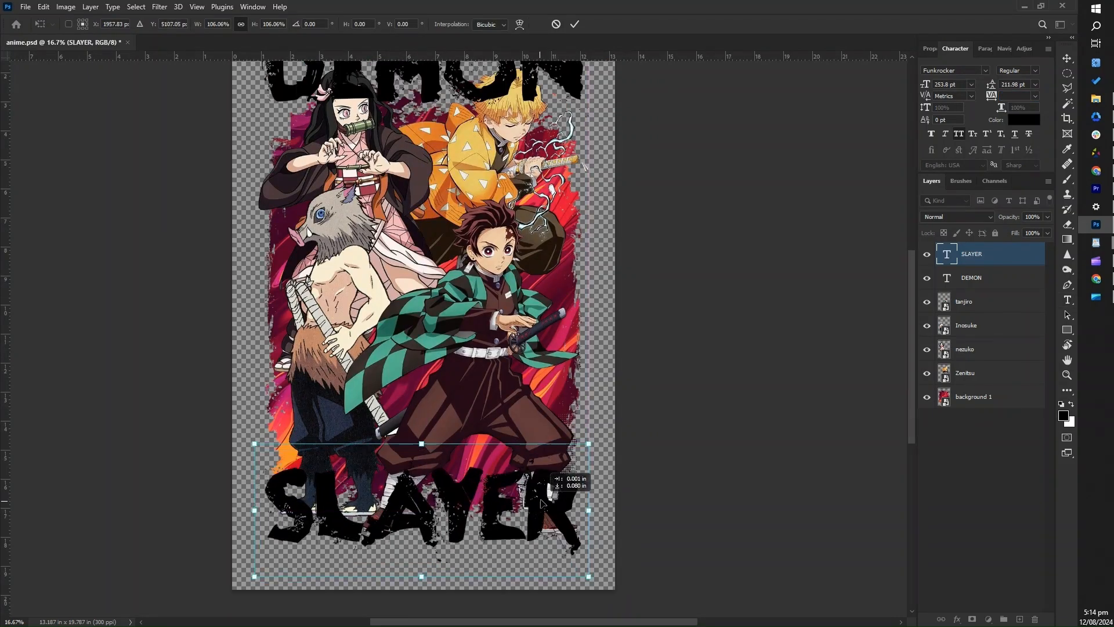
pyautogui.press('Return')
# Step: Scale the DEMON text slightly from its center to match the width of SLAYER
pyautogui.moveTo(556, 255); pyautogui.dragTo(542, 401)
pyautogui.click(972, 278)
pyautogui.hotkey('ctrl', 't')
pyautogui.keyDown('alt'); pyautogui.moveTo(568, 272); pyautogui.dragTo(575, 271); pyautogui.keyUp('alt')
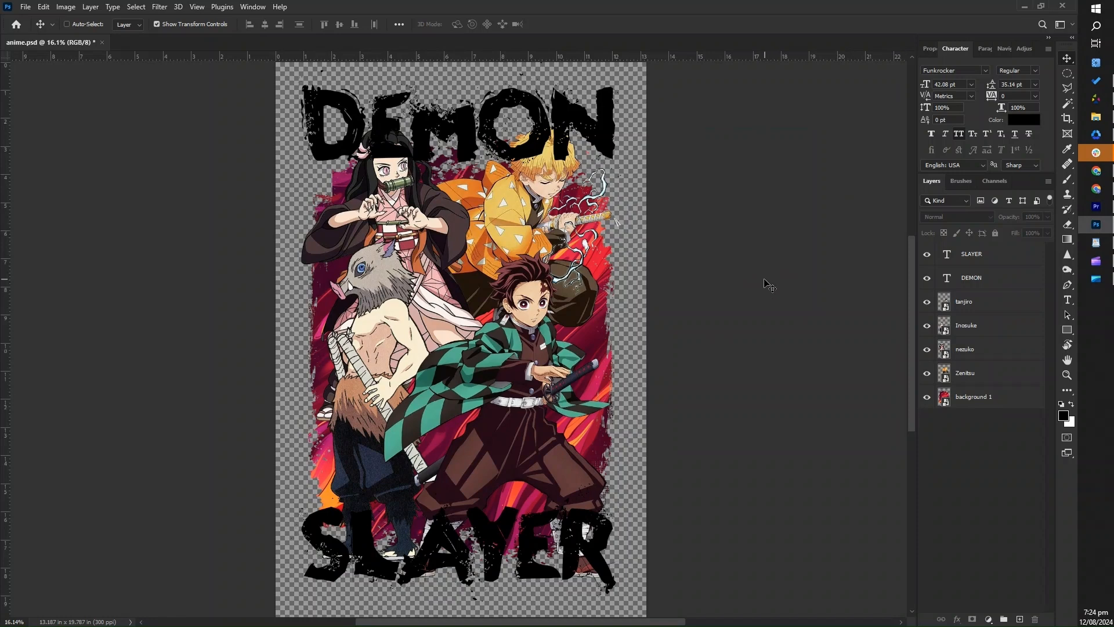
# Step: Move the DEMON text layer behind all four characters, directly above the background 1 layer
pyautogui.keyDown('ctrl'); pyautogui.click(611, 131); pyautogui.keyUp('ctrl')
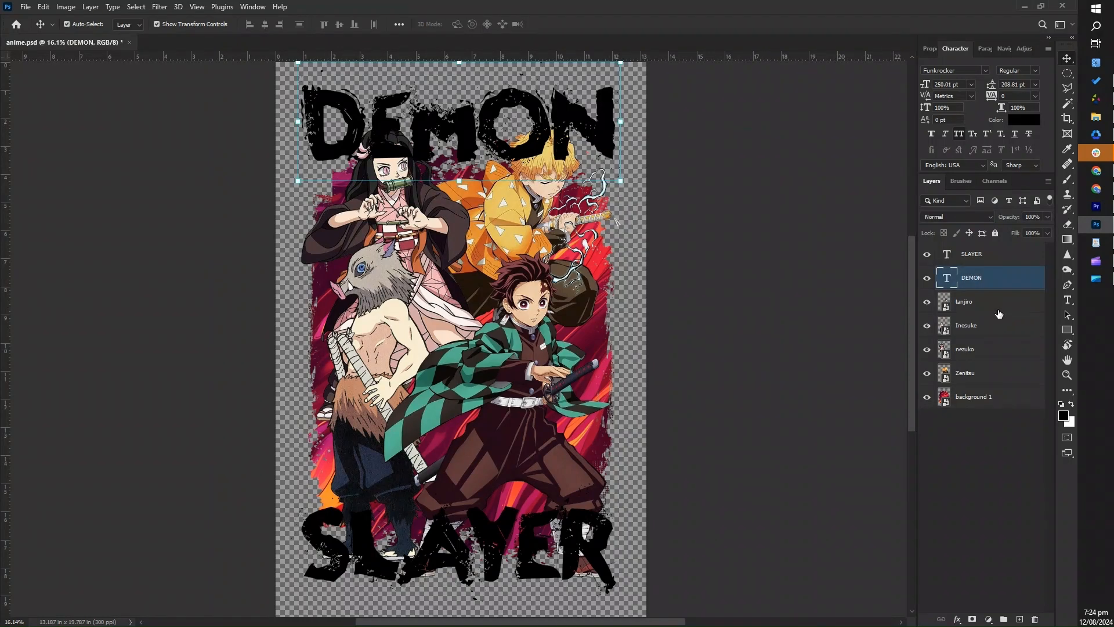
pyautogui.moveTo(999, 314); pyautogui.dragTo(996, 384)
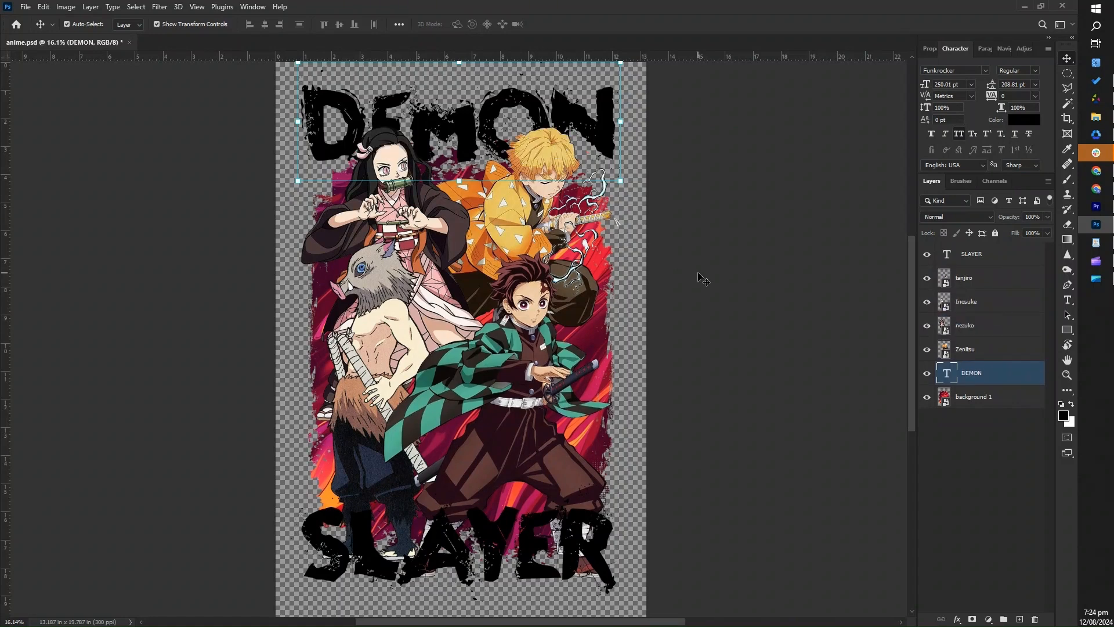
pyautogui.hotkey('ctrl', '[')
pyautogui.hotkey('ctrl', ']')
# Step: Add an Outer Glow effect to the tanjiro layer in a light teal sampled from the character's robe
pyautogui.keyDown('ctrl'); pyautogui.click(538, 396); pyautogui.keyUp('ctrl')
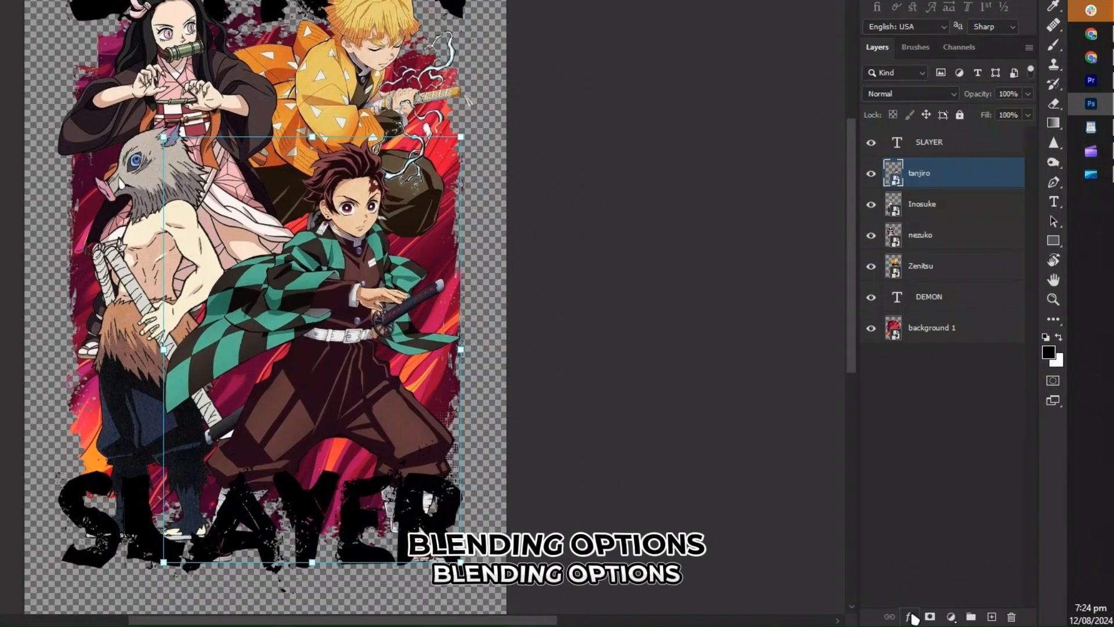
pyautogui.click(958, 619)
pyautogui.click(990, 504)
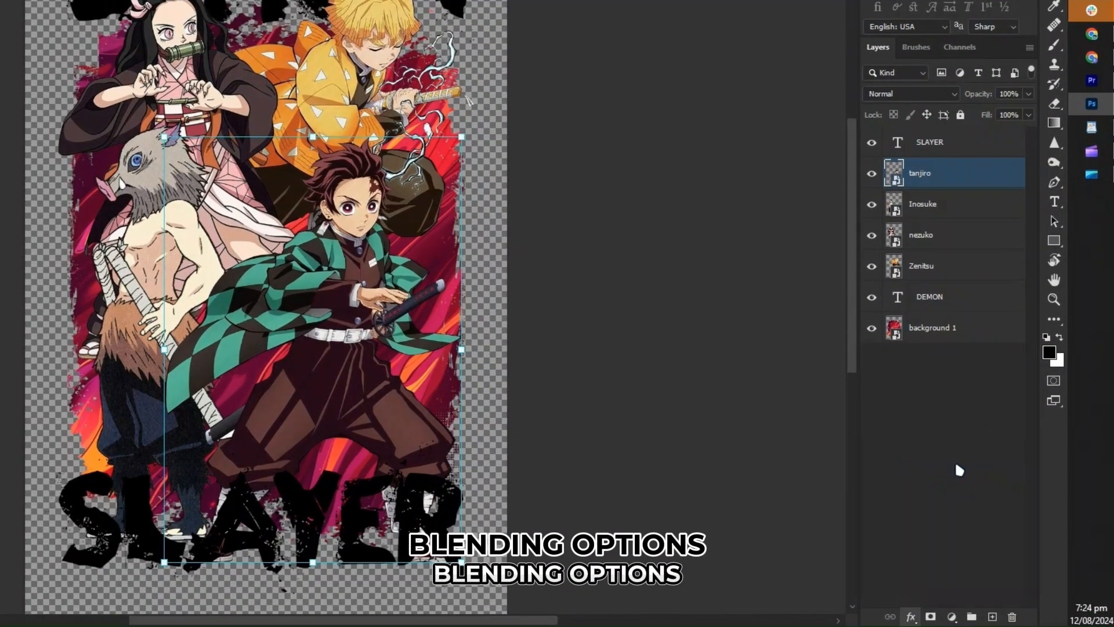
pyautogui.moveTo(712, 128); pyautogui.dragTo(667, 128)
pyautogui.click(265, 317)
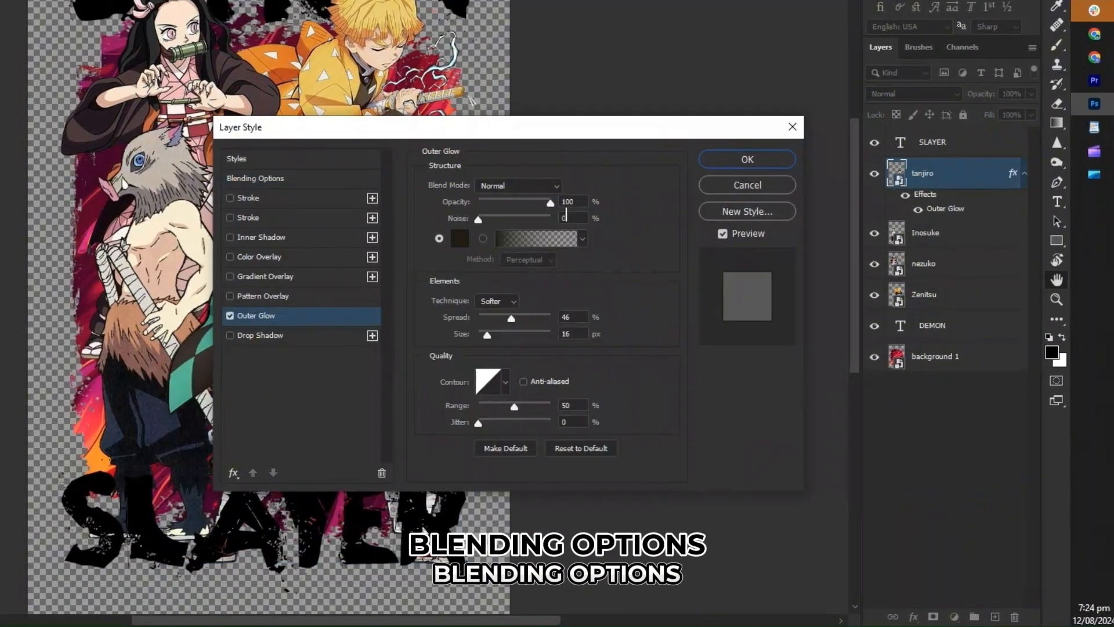
pyautogui.moveTo(487, 132); pyautogui.dragTo(683, 191)
pyautogui.click(658, 298)
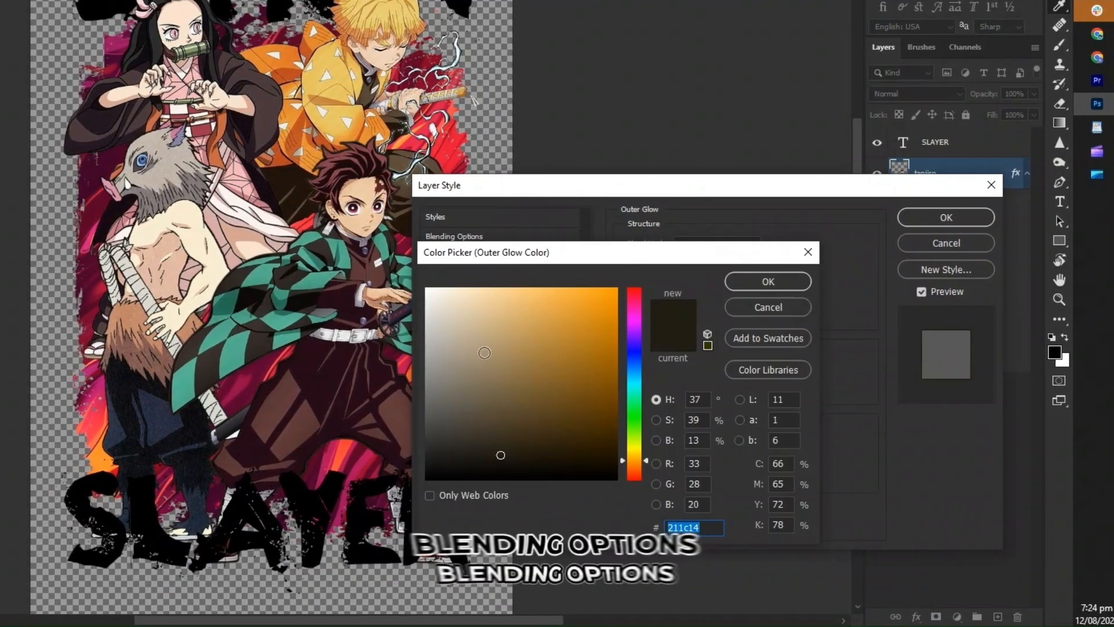
pyautogui.click(337, 258)
pyautogui.click(499, 308)
pyautogui.click(769, 282)
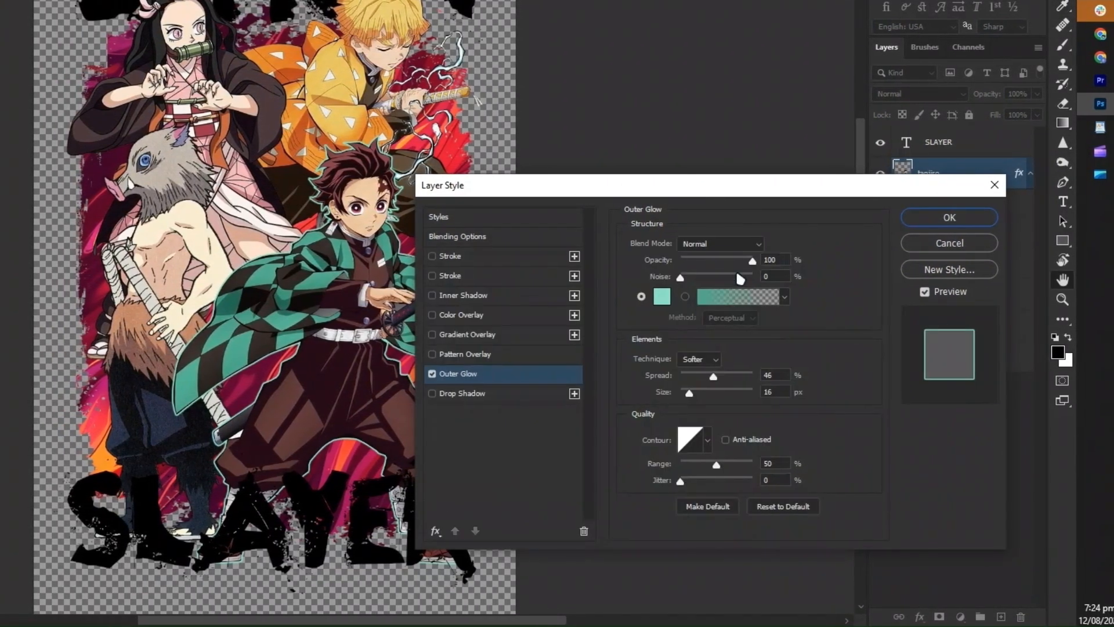
# Step: Soften tanjiro's outer glow with 0% spread and a larger size, and lighten its color to pale teal a9f3da
pyautogui.moveTo(713, 377); pyautogui.dragTo(678, 378)
pyautogui.moveTo(688, 393); pyautogui.dragTo(703, 395)
pyautogui.click(663, 297)
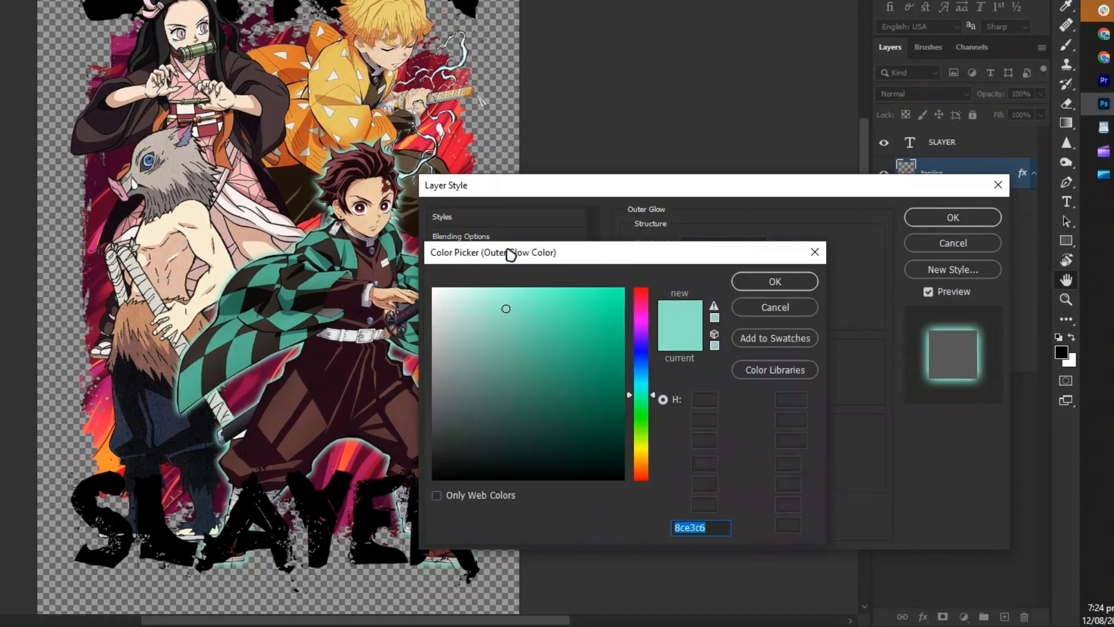
pyautogui.click(493, 296)
pyautogui.click(778, 283)
pyautogui.click(955, 217)
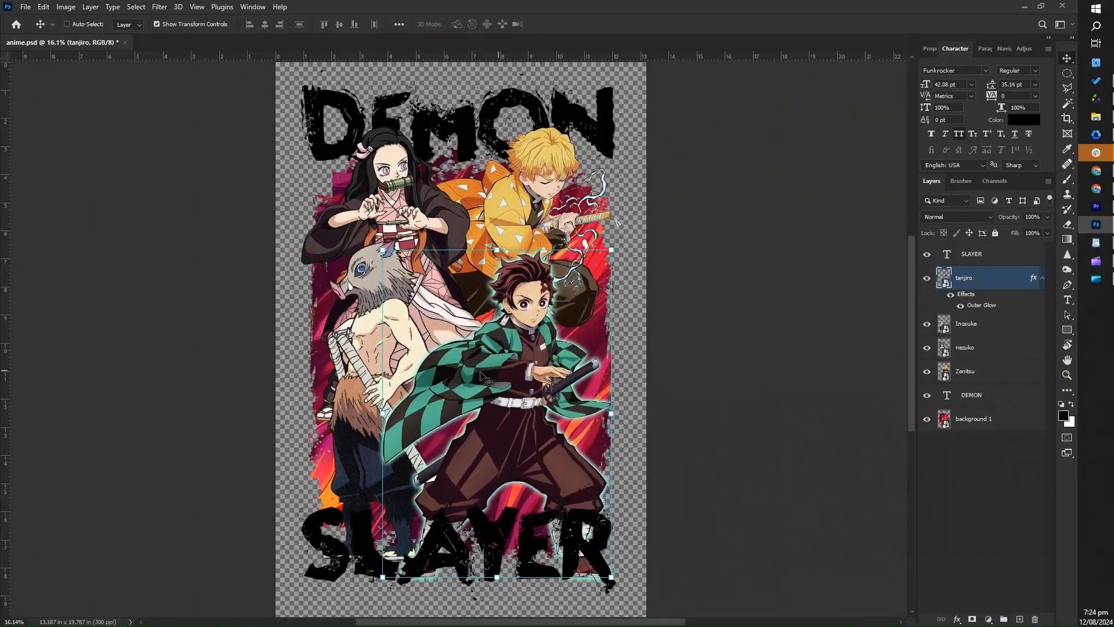
# Step: Add an Outer Glow to the Inosuke layer in a light peach based on his skin tone, with a size of 68 px
pyautogui.click(937, 231)
pyautogui.click(925, 616)
pyautogui.click(991, 507)
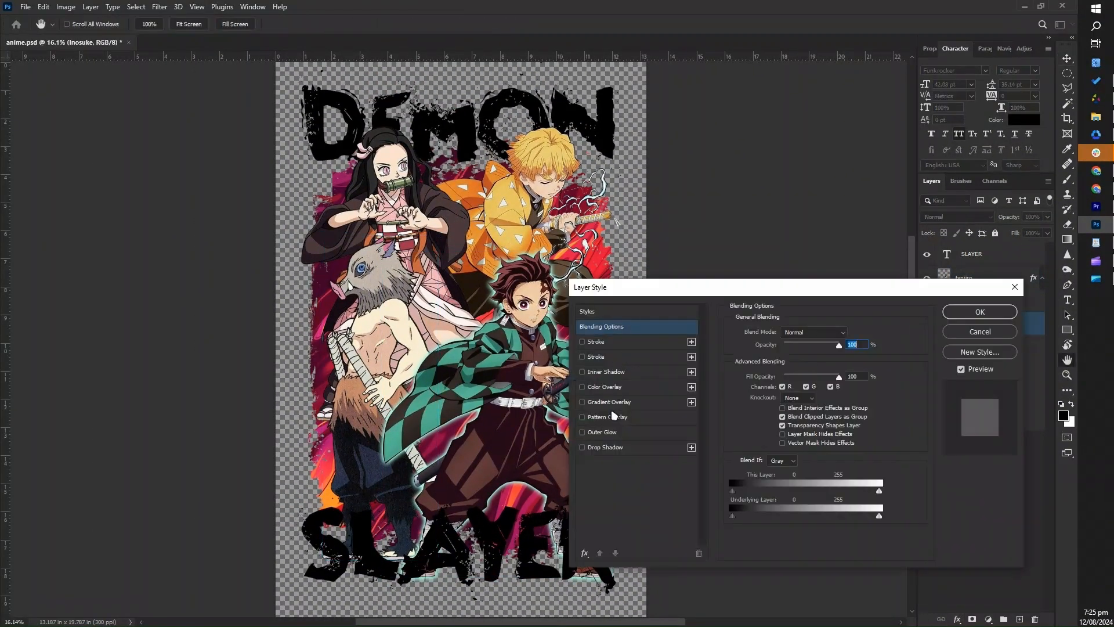
pyautogui.click(605, 435)
pyautogui.click(768, 372)
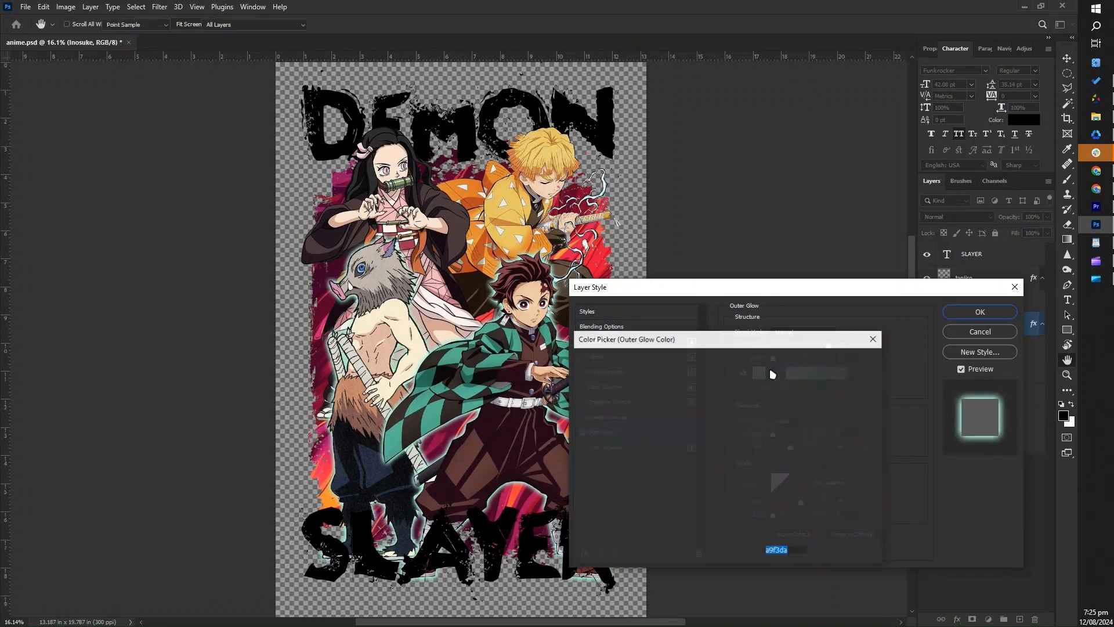
pyautogui.click(390, 332)
pyautogui.moveTo(604, 370); pyautogui.dragTo(612, 368)
pyautogui.click(740, 502)
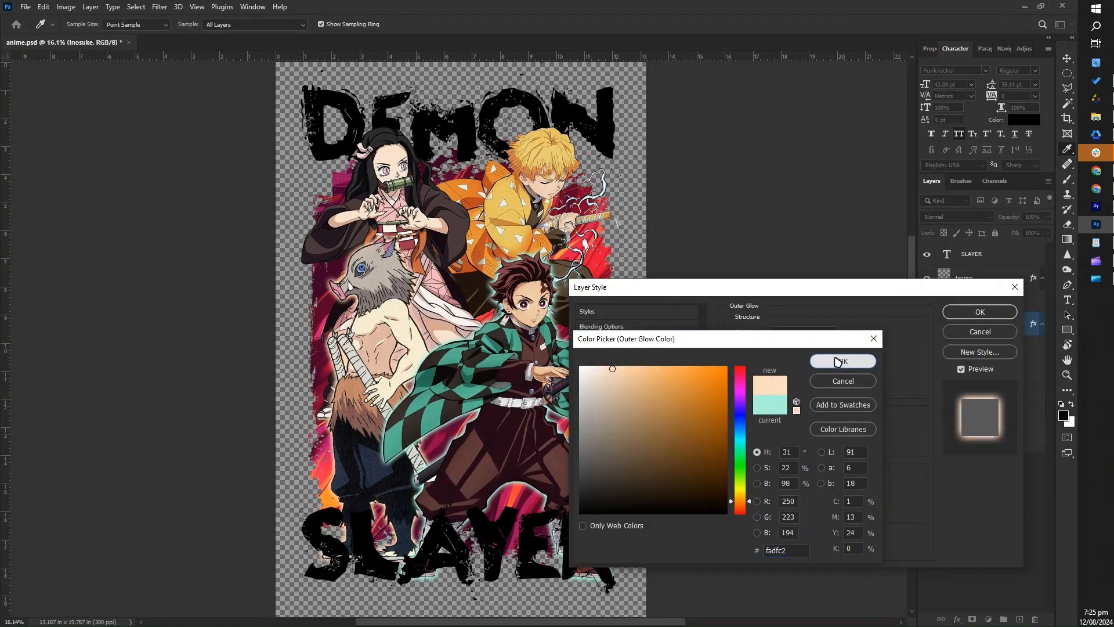
pyautogui.click(838, 362)
pyautogui.moveTo(789, 448); pyautogui.dragTo(791, 452)
pyautogui.click(994, 313)
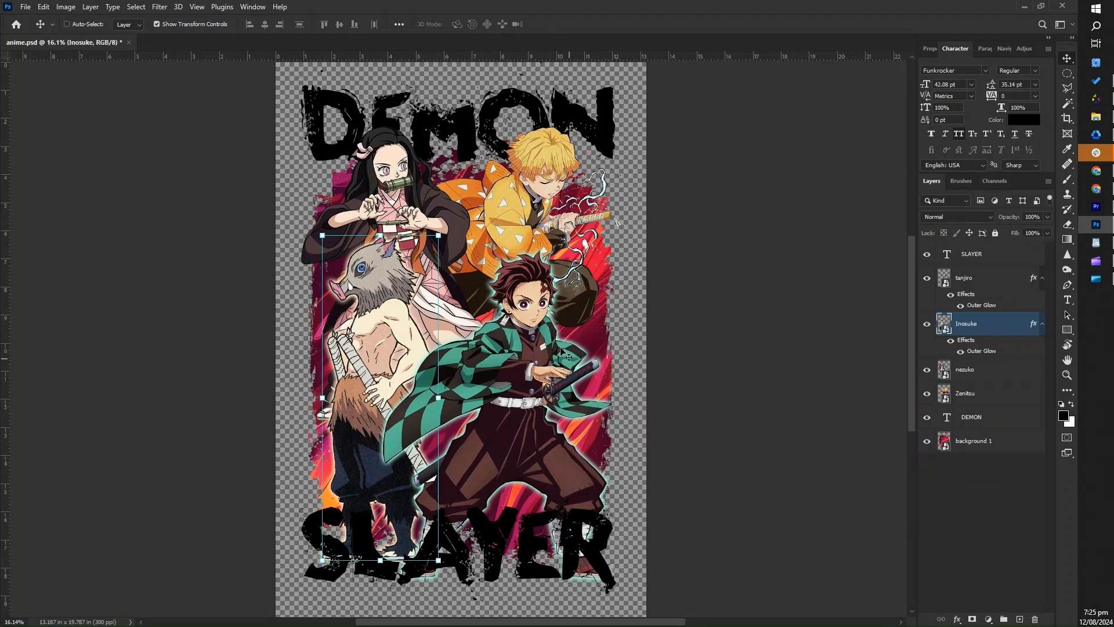
# Step: Add an Outer Glow to the nezuko layer in a light pink sampled from her kimono
pyautogui.click(993, 369)
pyautogui.click(958, 619)
pyautogui.click(986, 500)
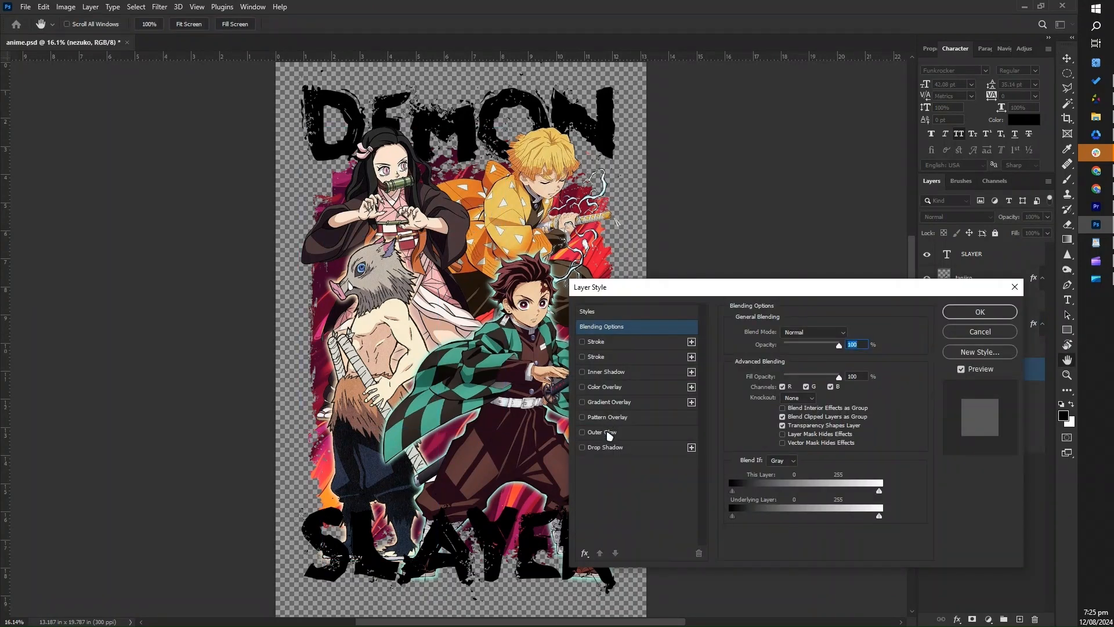
pyautogui.click(609, 435)
pyautogui.click(746, 377)
pyautogui.click(400, 209)
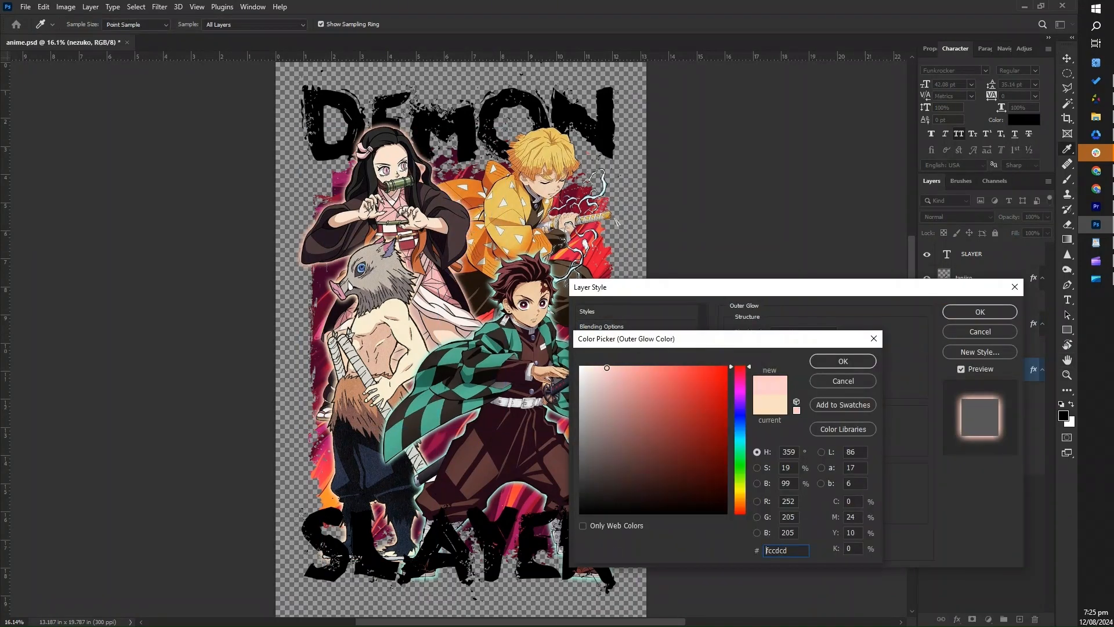
pyautogui.click(843, 361)
pyautogui.click(981, 312)
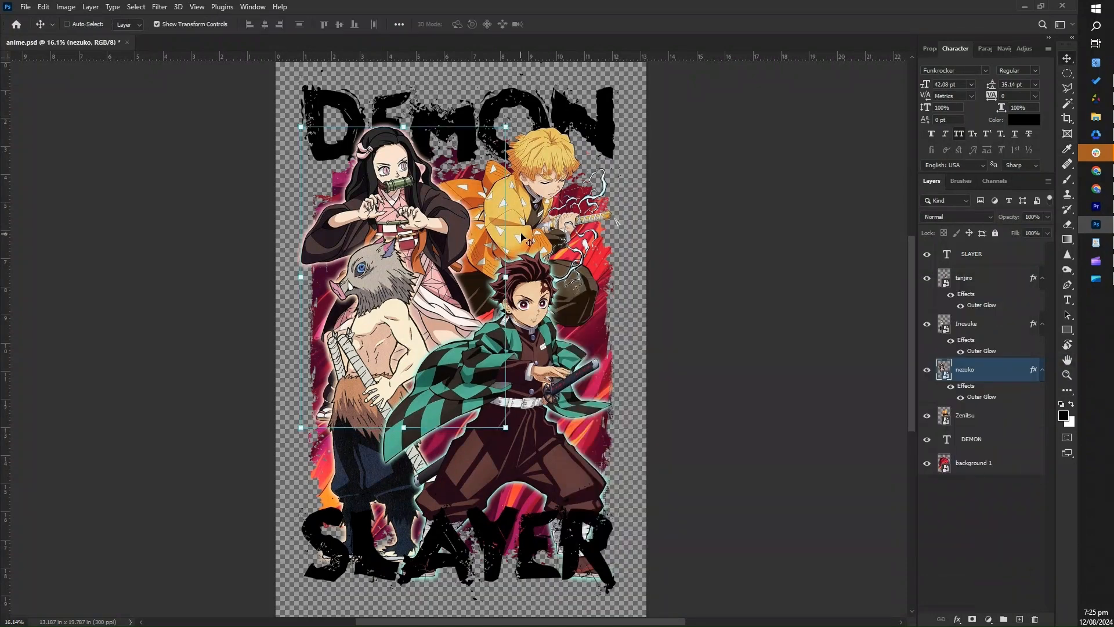
# Step: Add an Outer Glow to the Zenitsu layer in a pale yellow based on his hair color
pyautogui.click(987, 415)
pyautogui.click(958, 619)
pyautogui.click(988, 508)
pyautogui.click(609, 435)
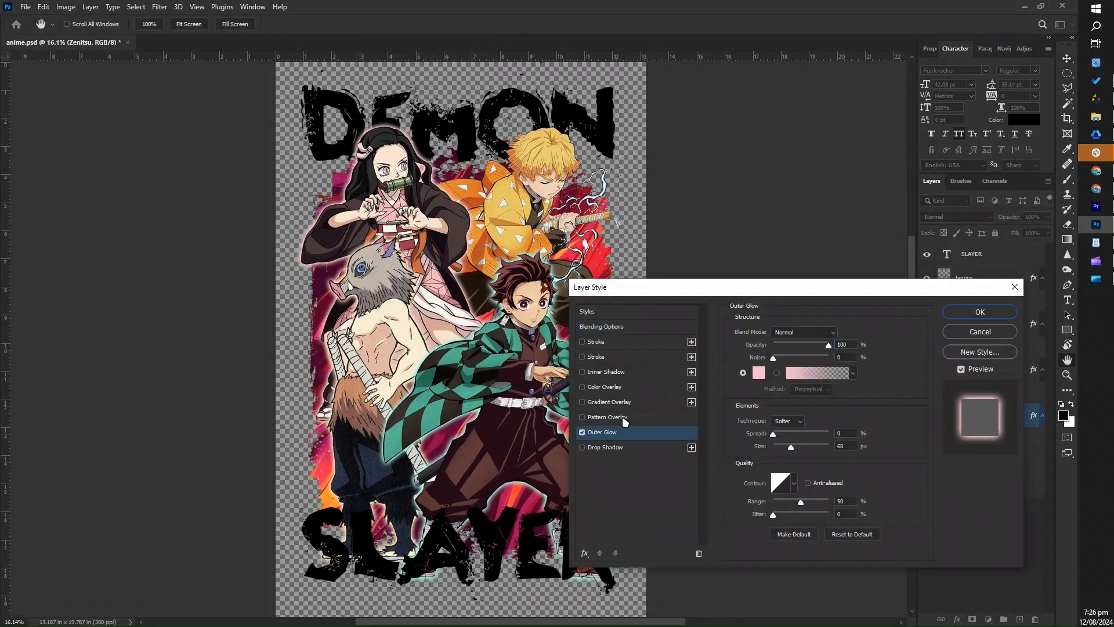
pyautogui.click(746, 376)
pyautogui.click(542, 179)
pyautogui.click(618, 367)
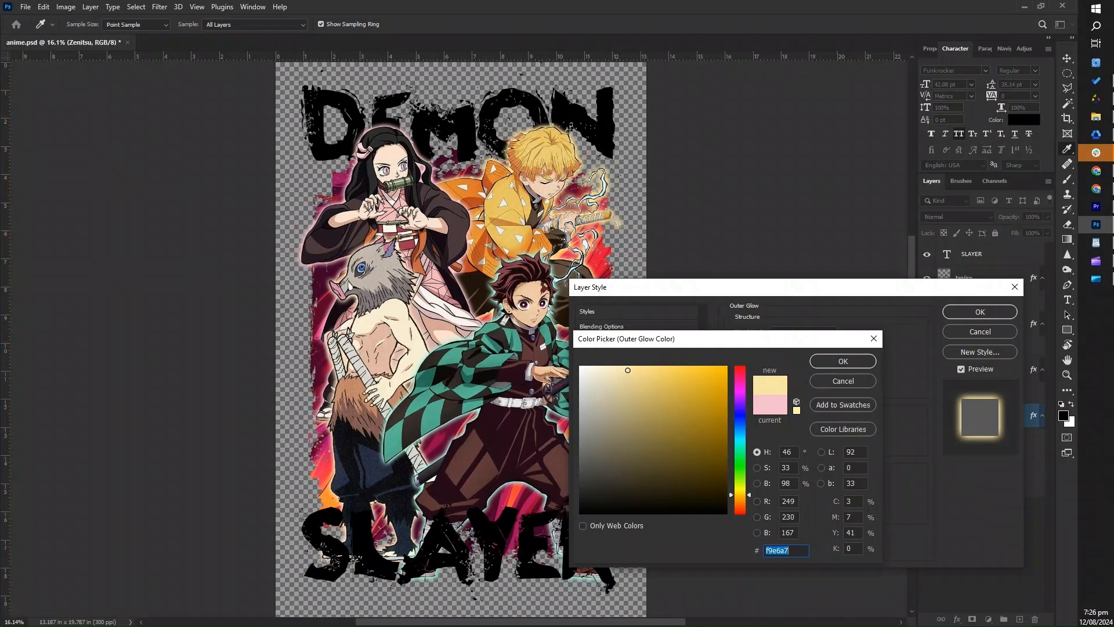
pyautogui.click(751, 493)
pyautogui.click(856, 362)
pyautogui.click(975, 312)
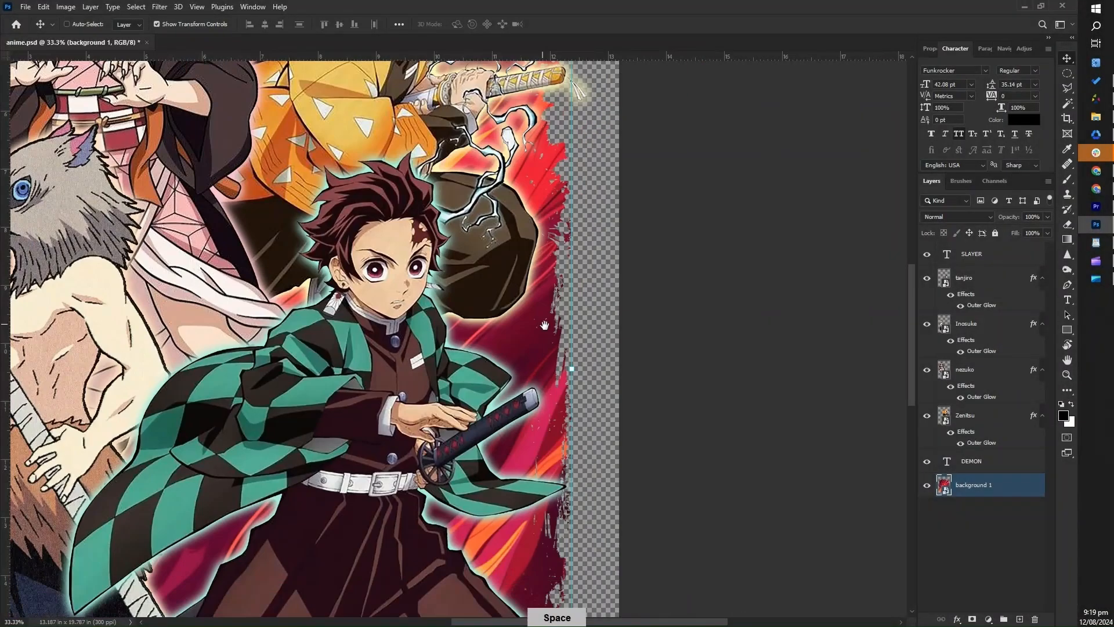
# Step: Add a black Multiply Inner Shadow to the background 1 layer with 60% opacity, 0 px distance, 11% choke and 131 px size
pyautogui.moveTo(547, 341); pyautogui.dragTo(547, 320)
pyautogui.click(958, 619)
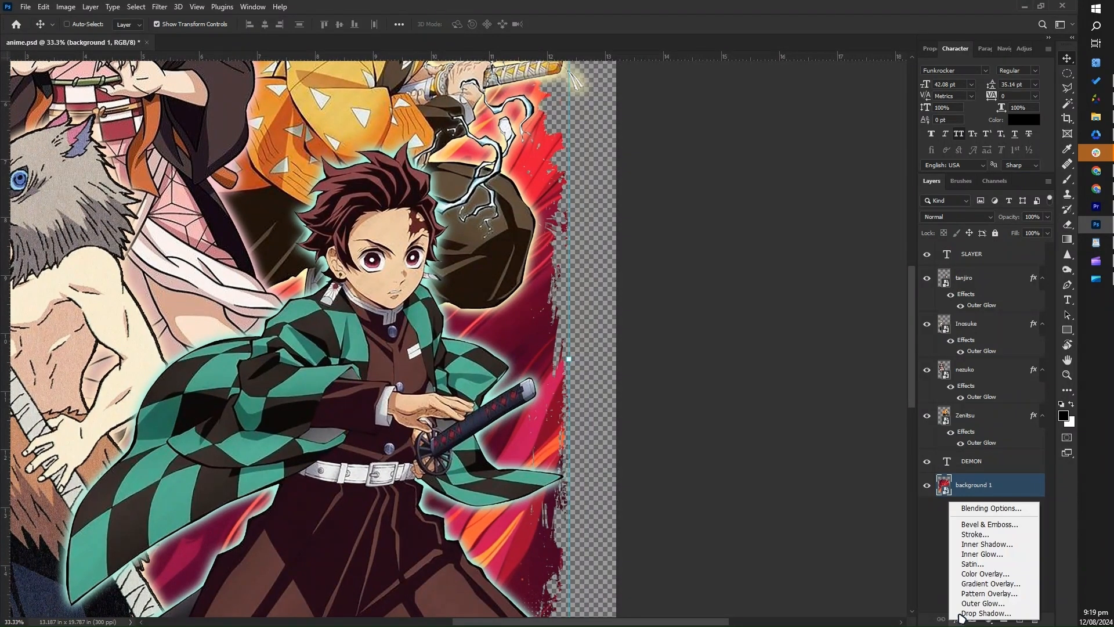
pyautogui.click(977, 509)
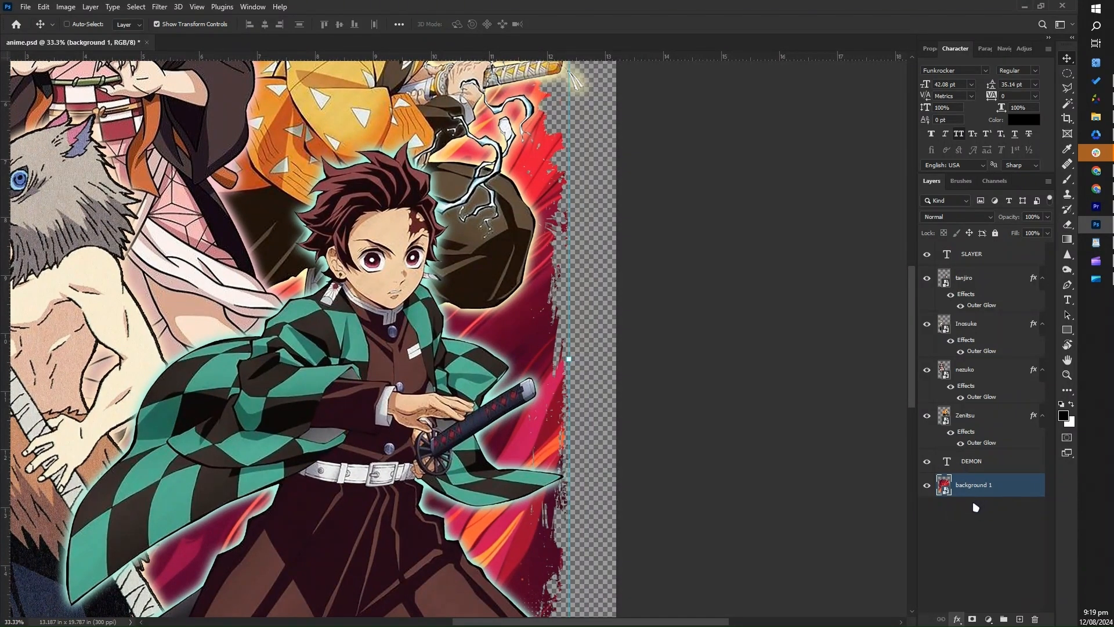
pyautogui.click(643, 425)
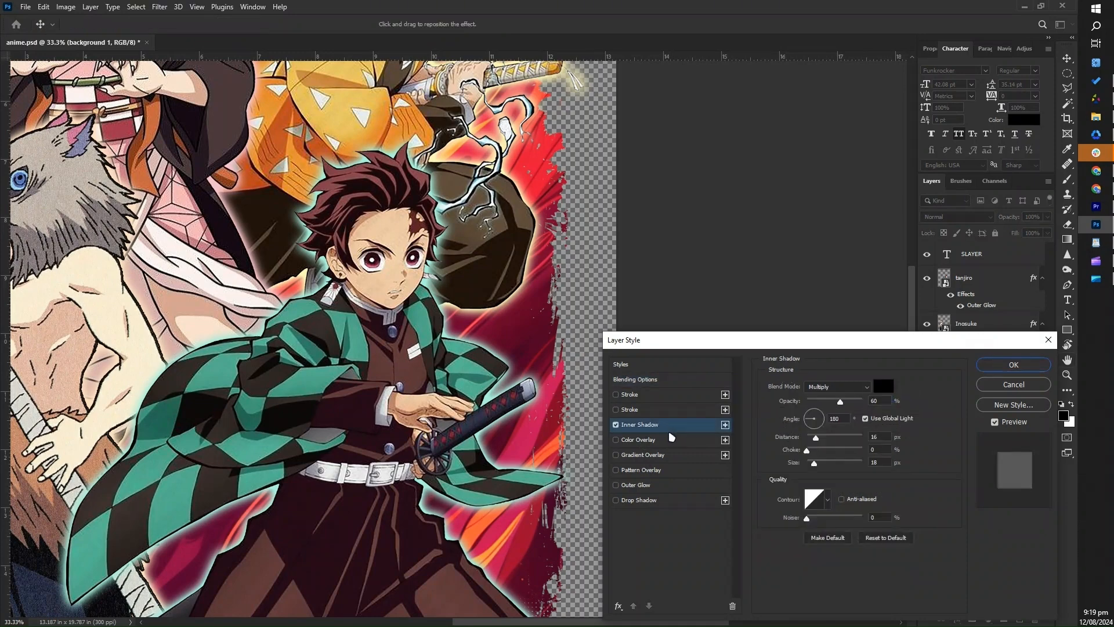
pyautogui.hotkey('ctrl', '-')
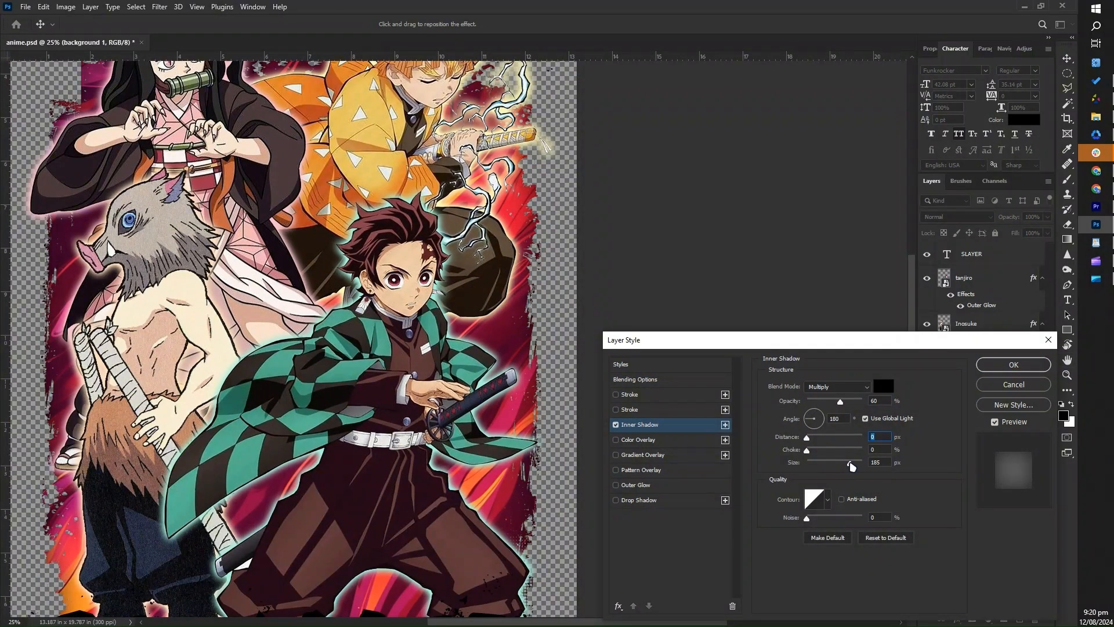
pyautogui.moveTo(833, 457); pyautogui.dragTo(820, 458)
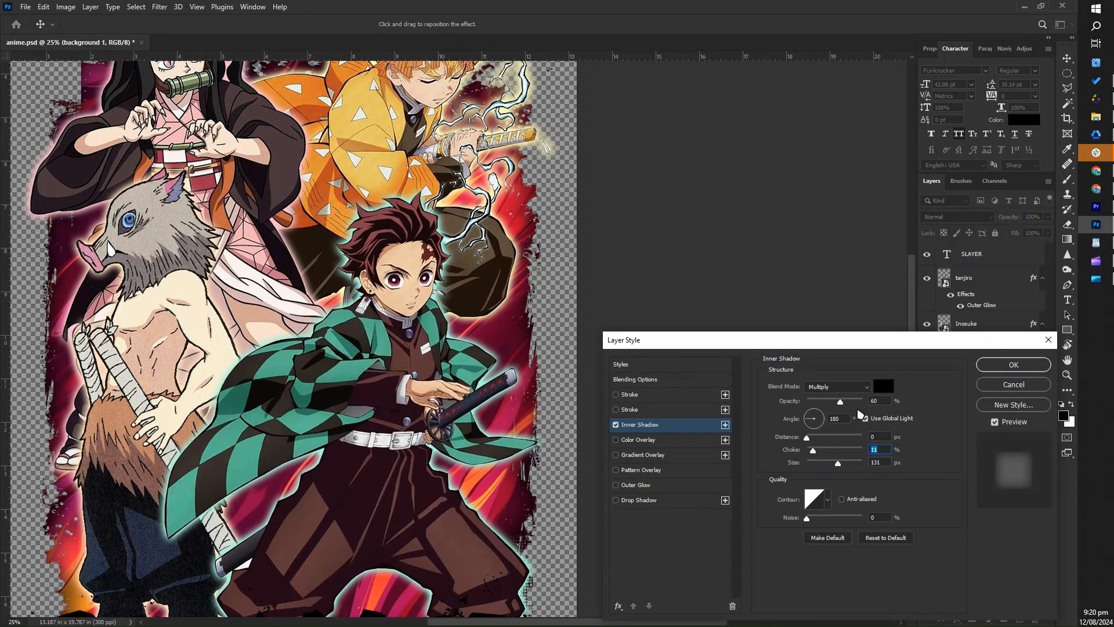
pyautogui.click(1021, 367)
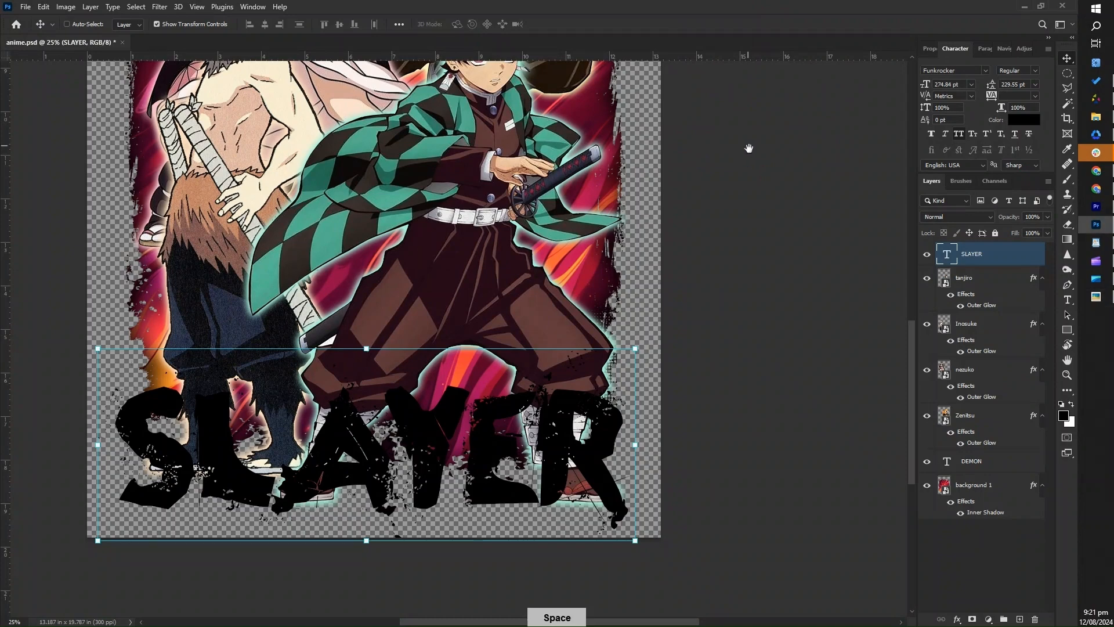
# Step: Apply a Gradient Overlay effect to the DEMON text layer
pyautogui.moveTo(749, 148); pyautogui.dragTo(764, 400)
pyautogui.moveTo(731, 224); pyautogui.dragTo(762, 215)
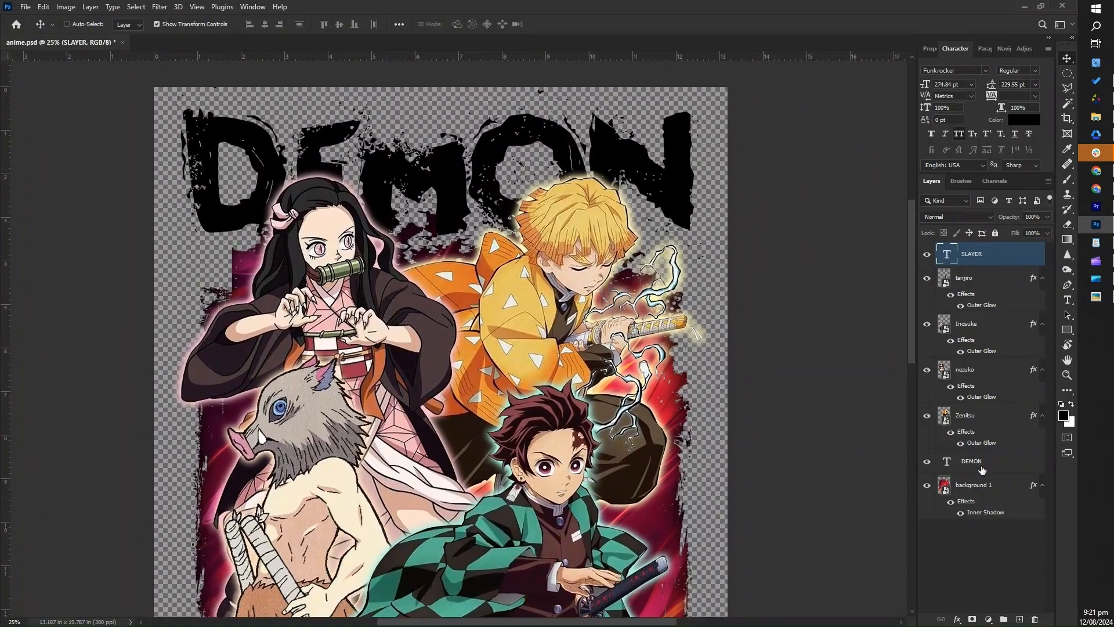
pyautogui.click(966, 416)
pyautogui.click(972, 461)
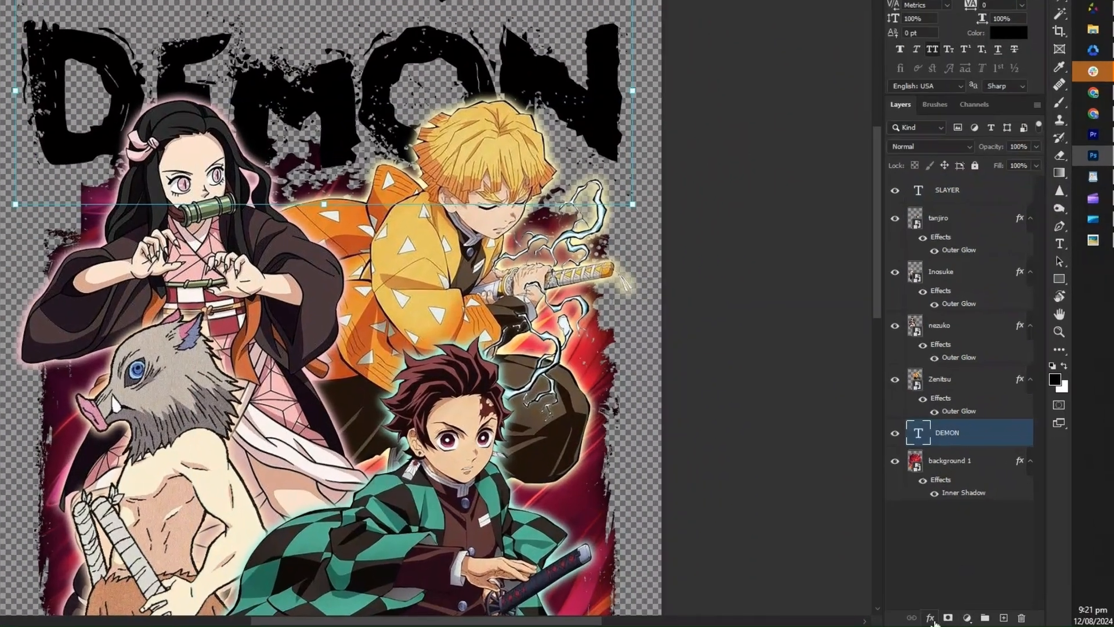
pyautogui.click(957, 619)
pyautogui.click(941, 475)
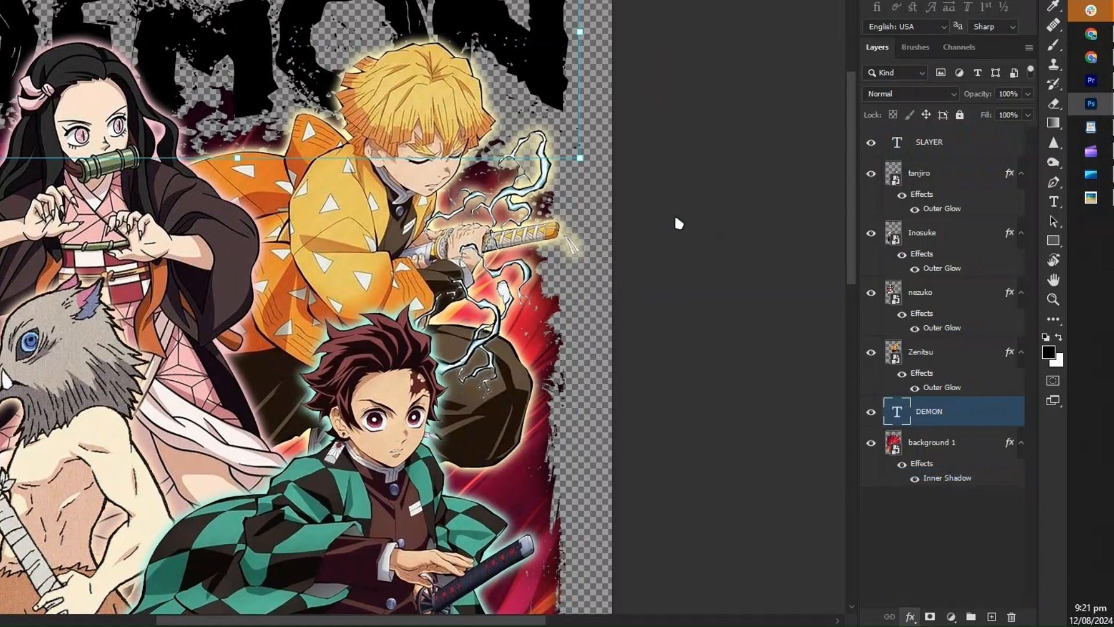
pyautogui.click(504, 405)
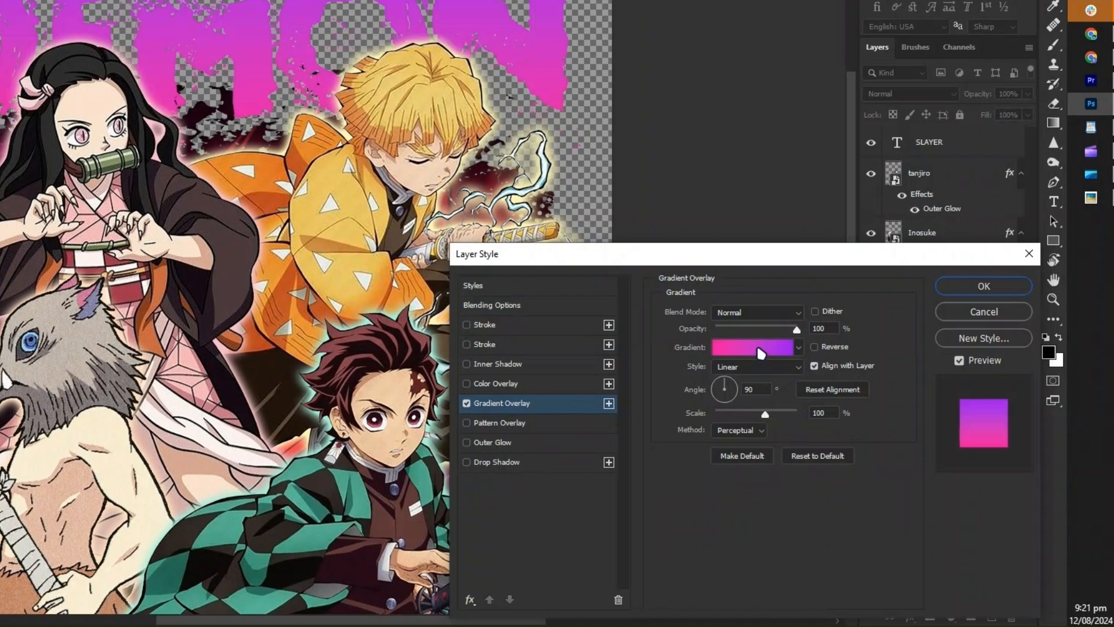
# Step: Recolor the overlay gradient with a golden yellow start stop and a bright magenta-pink end stop
pyautogui.click(764, 354)
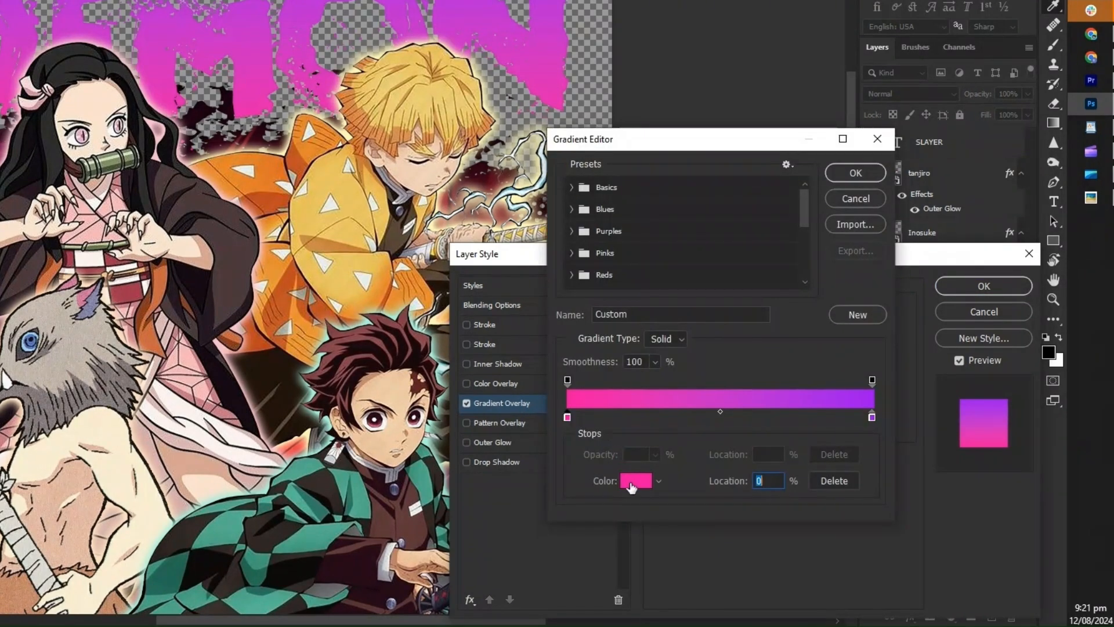
pyautogui.click(631, 486)
pyautogui.moveTo(634, 455); pyautogui.dragTo(639, 453)
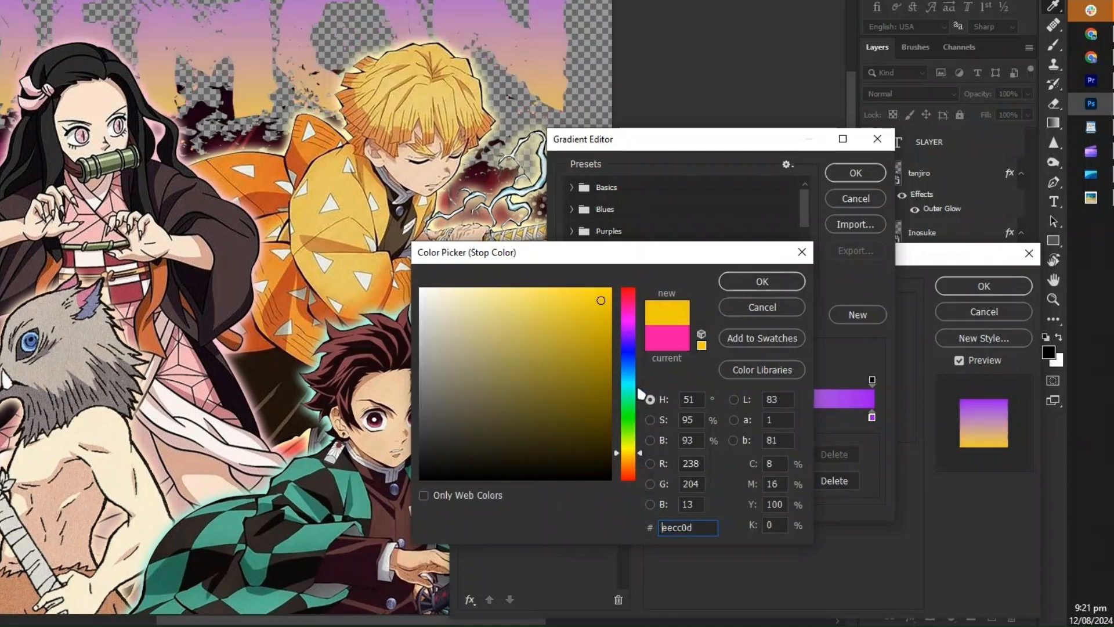
pyautogui.click(756, 282)
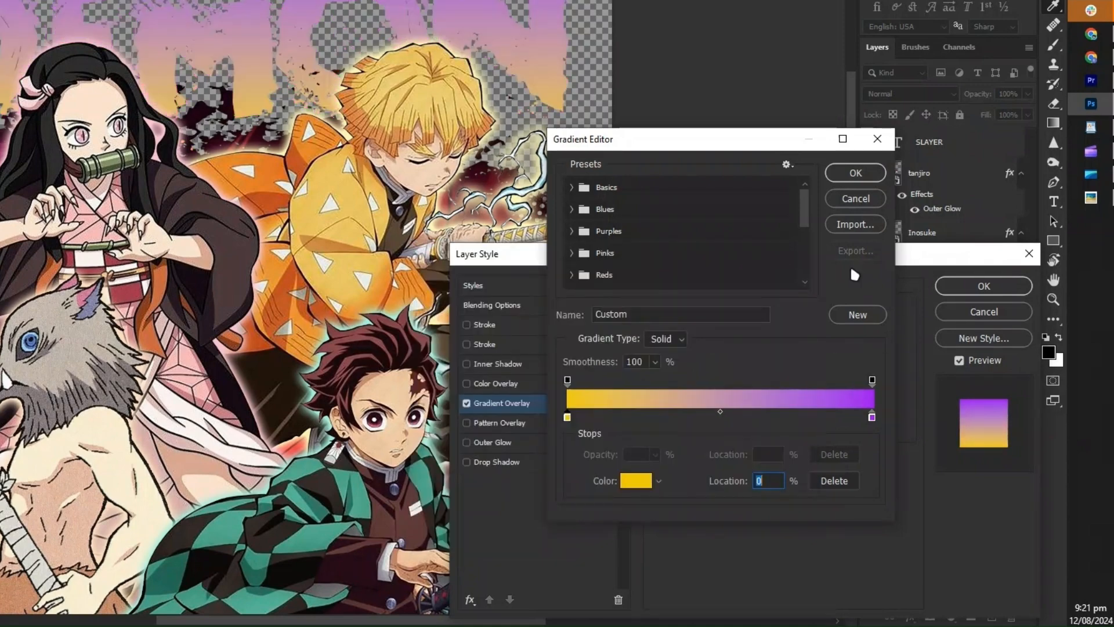
pyautogui.click(642, 482)
pyautogui.moveTo(640, 367); pyautogui.dragTo(639, 314)
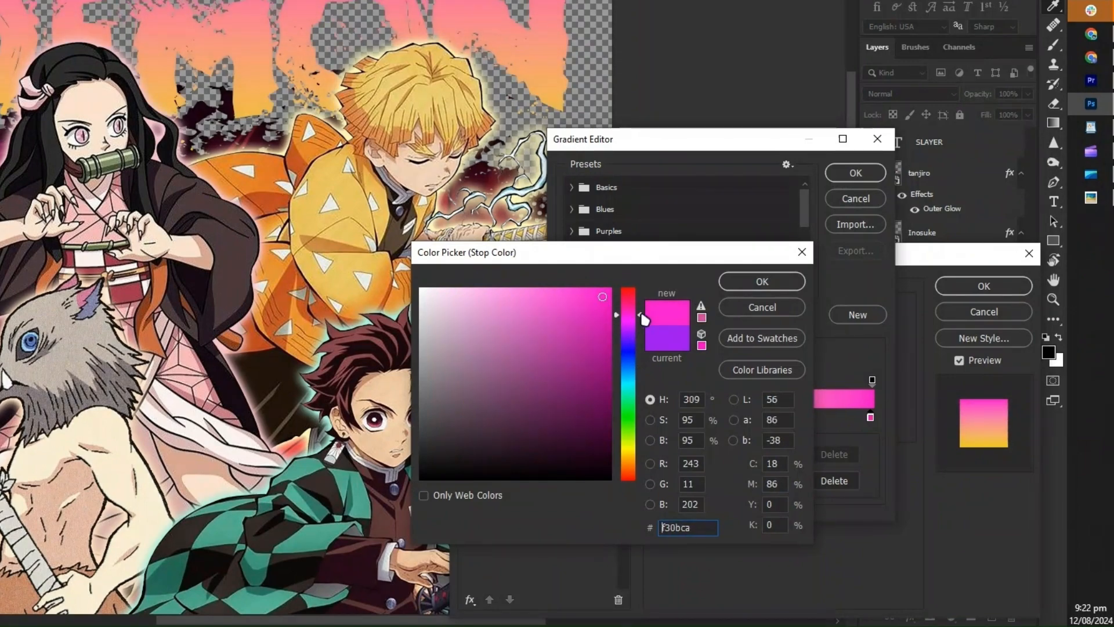
pyautogui.click(793, 279)
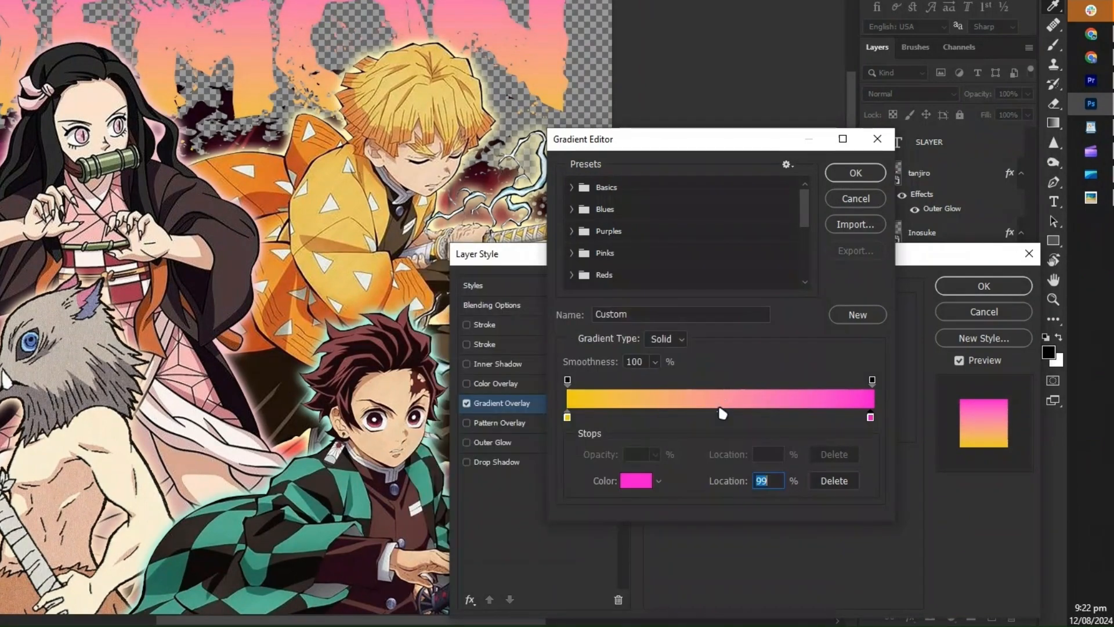
# Step: Reverse the edited gradient and apply the overlay to the DEMON text
pyautogui.click(856, 173)
pyautogui.click(824, 347)
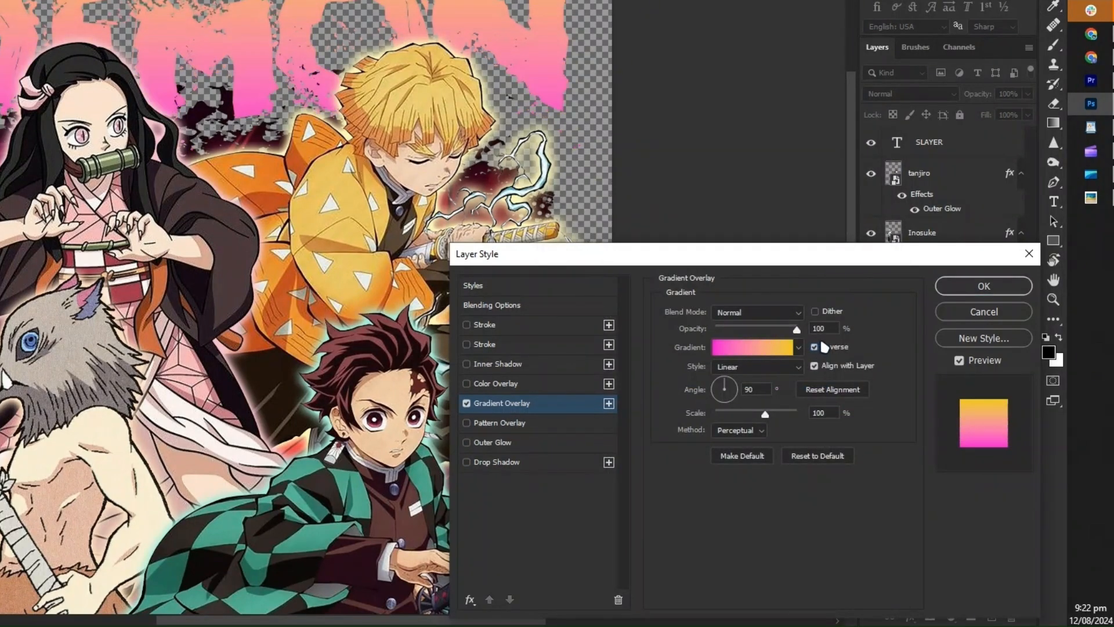
pyautogui.click(973, 291)
# Step: Add a Gradient Overlay effect to the SLAYER text layer
pyautogui.press('space')
pyautogui.moveTo(600, 287); pyautogui.dragTo(630, 0)
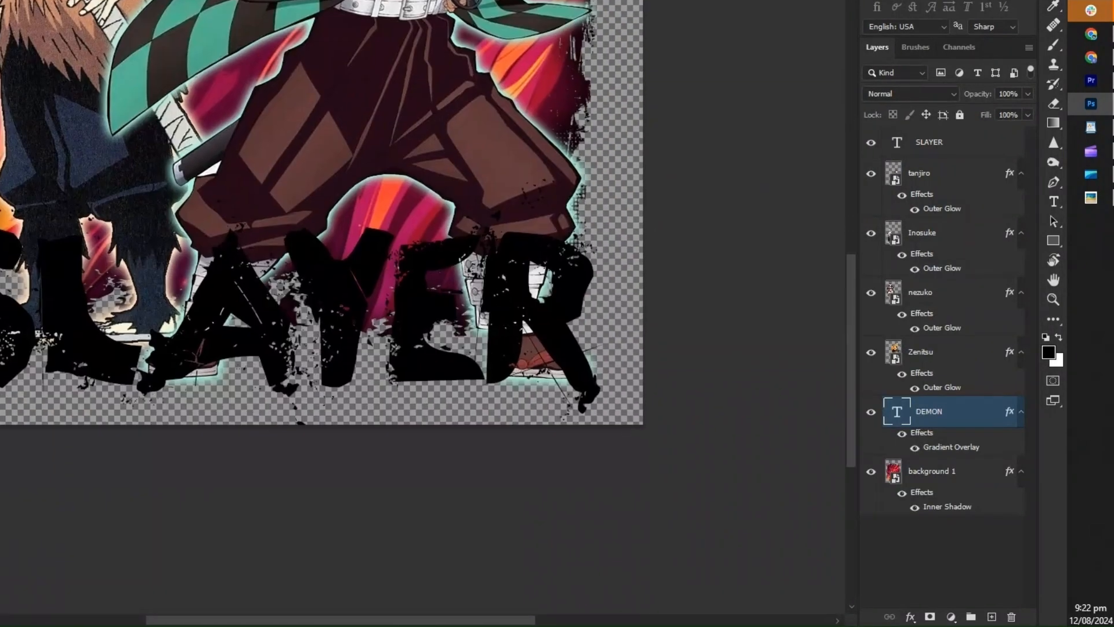
pyautogui.hotkey('ctrl', '+')
pyautogui.click(504, 248)
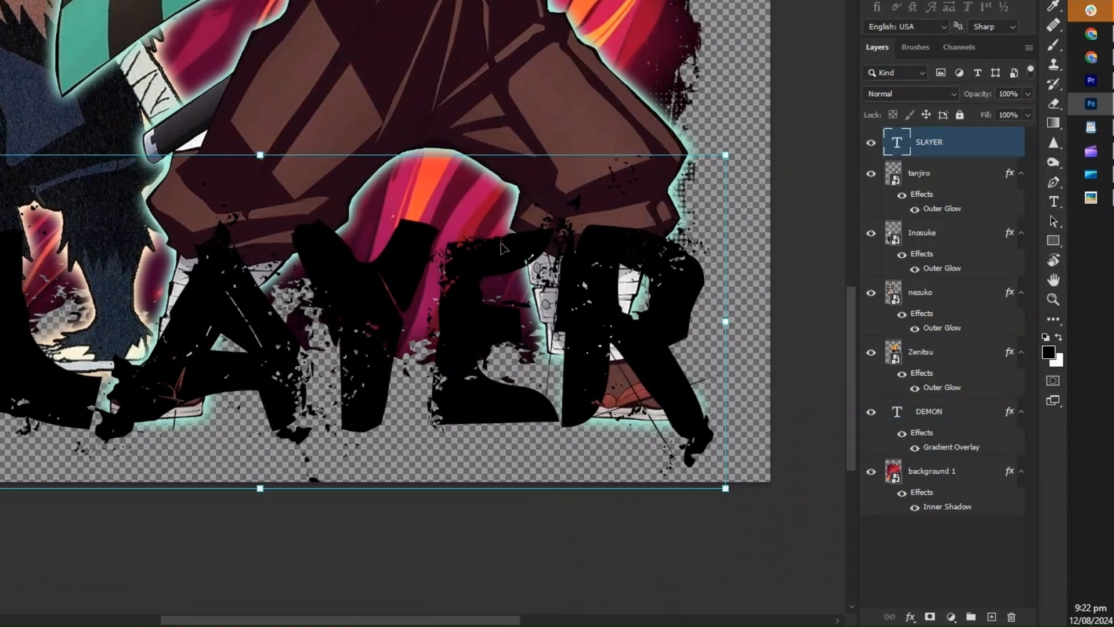
pyautogui.click(911, 617)
pyautogui.click(929, 468)
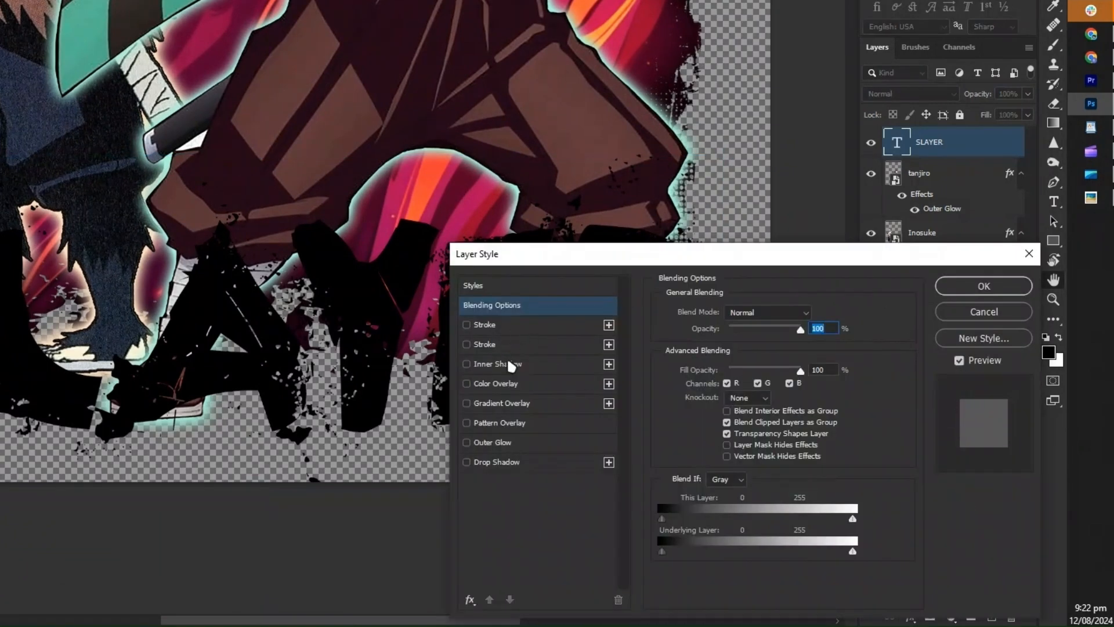
pyautogui.click(527, 403)
# Step: Keep the yellow-to-pink gradient for the SLAYER text, turn off Reverse and apply the overlay
pyautogui.click(777, 348)
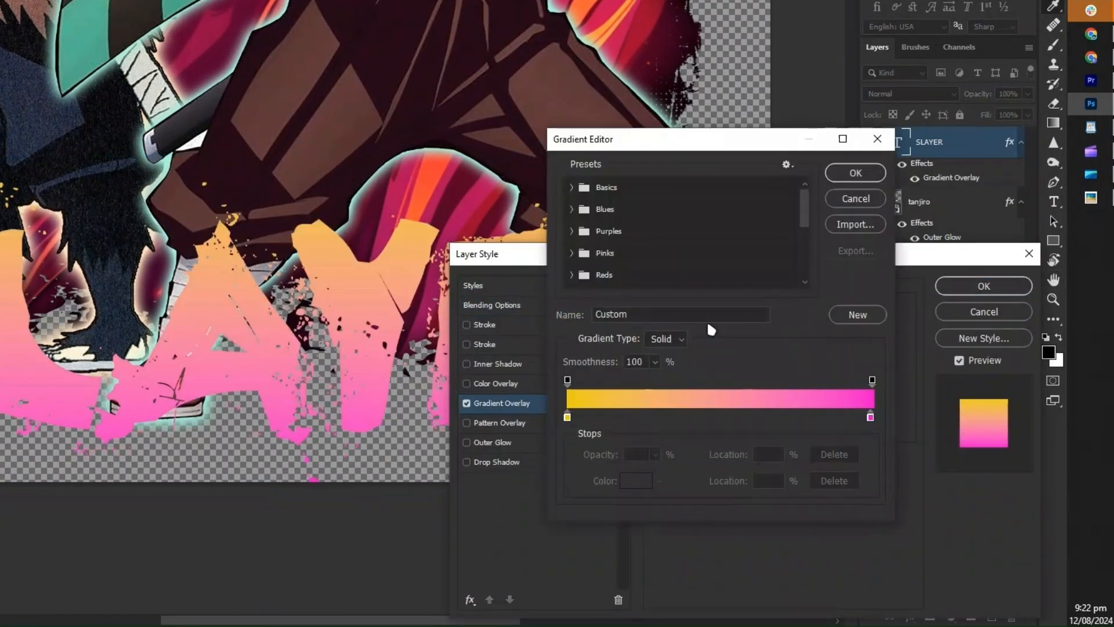
pyautogui.click(856, 173)
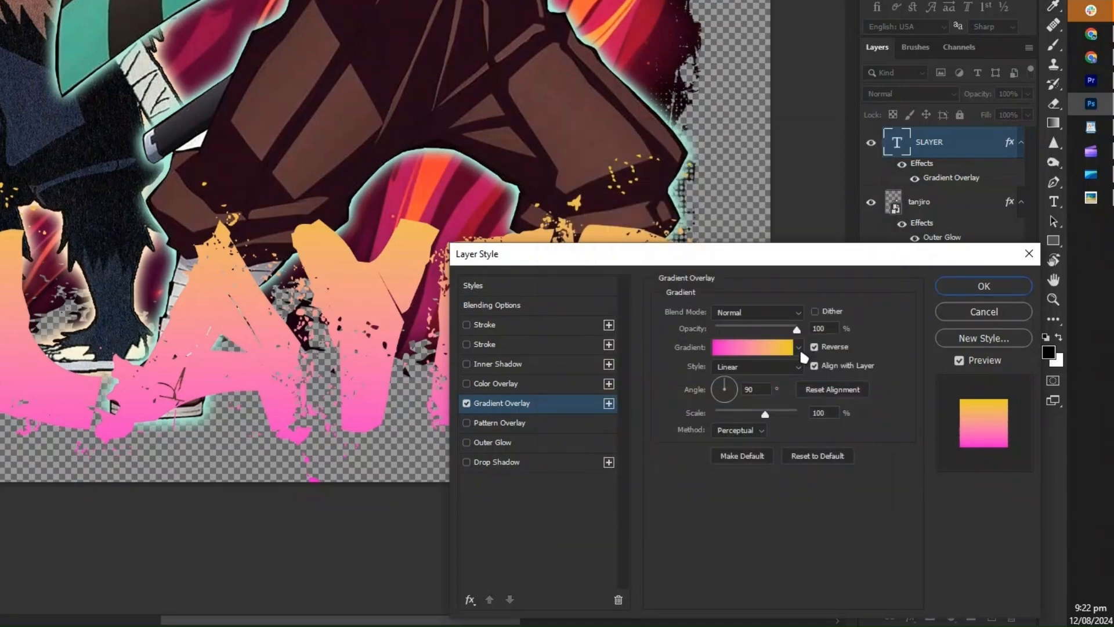
pyautogui.click(815, 348)
pyautogui.click(966, 288)
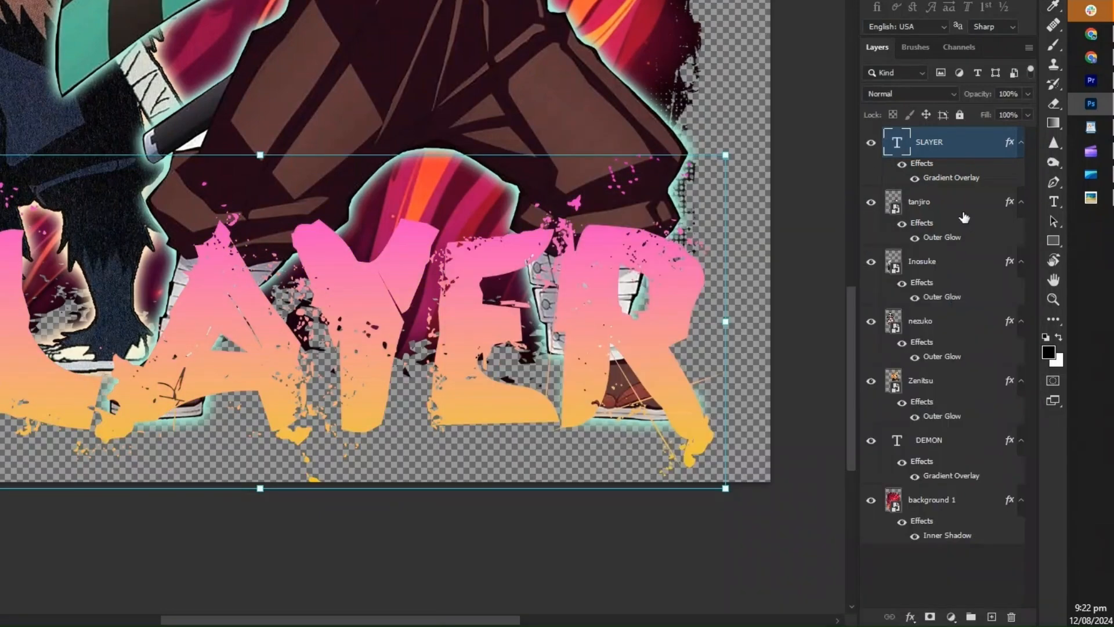
pyautogui.hotkey('ctrl', '0')
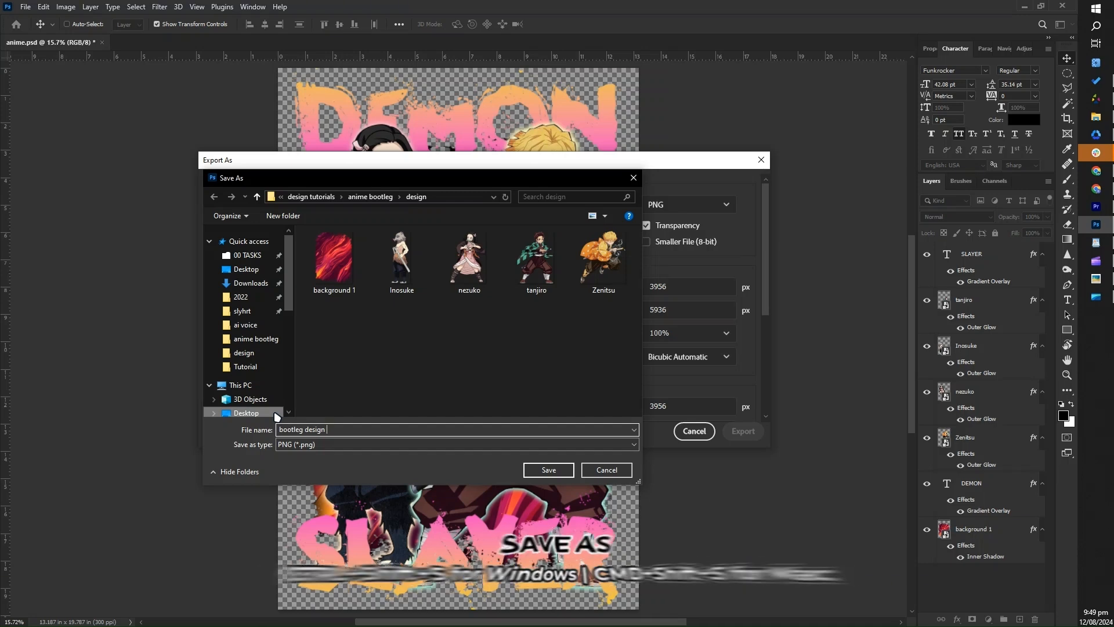
# Step: Export the artwork as a PNG named "bootleg design" and open the exported file as a new document
pyautogui.click(634, 178)
pyautogui.click(747, 432)
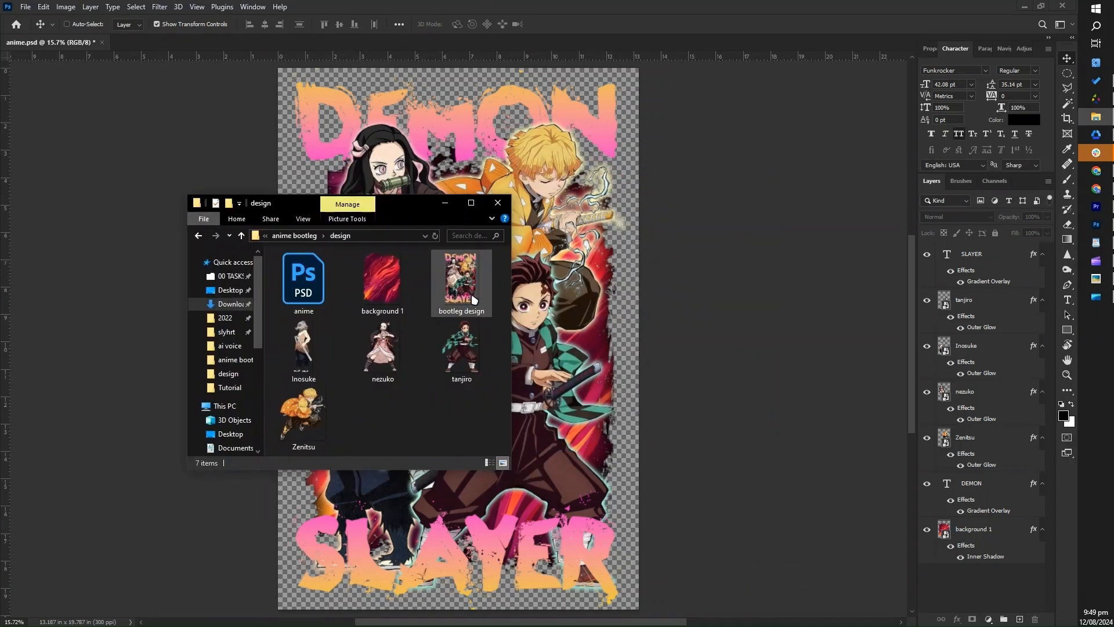
pyautogui.moveTo(463, 281); pyautogui.dragTo(974, 424)
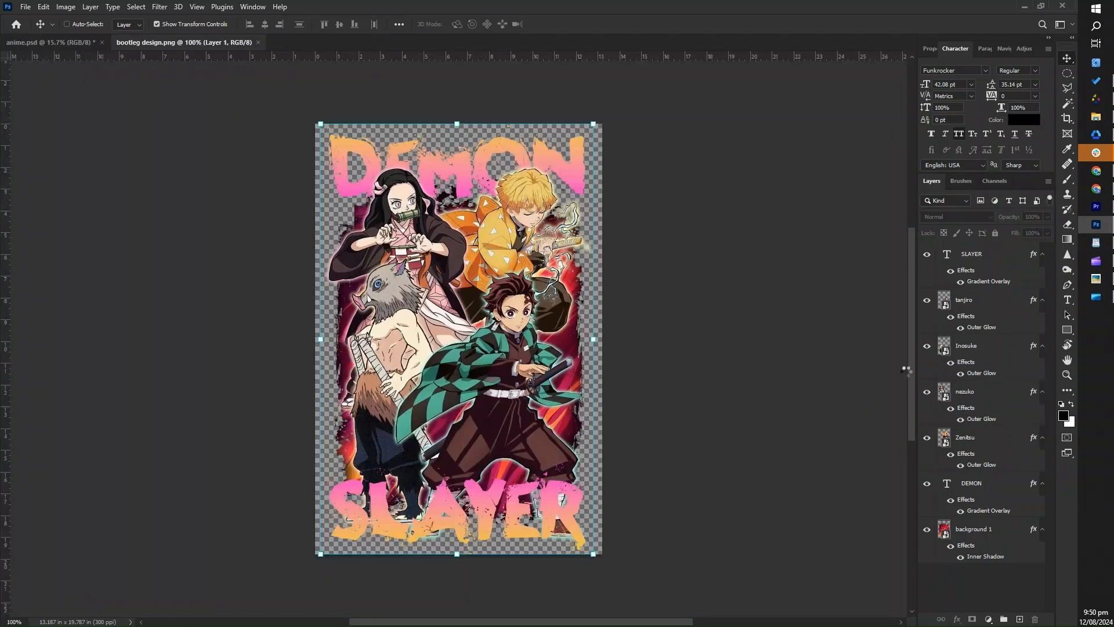
pyautogui.hotkey('ctrl', '0')
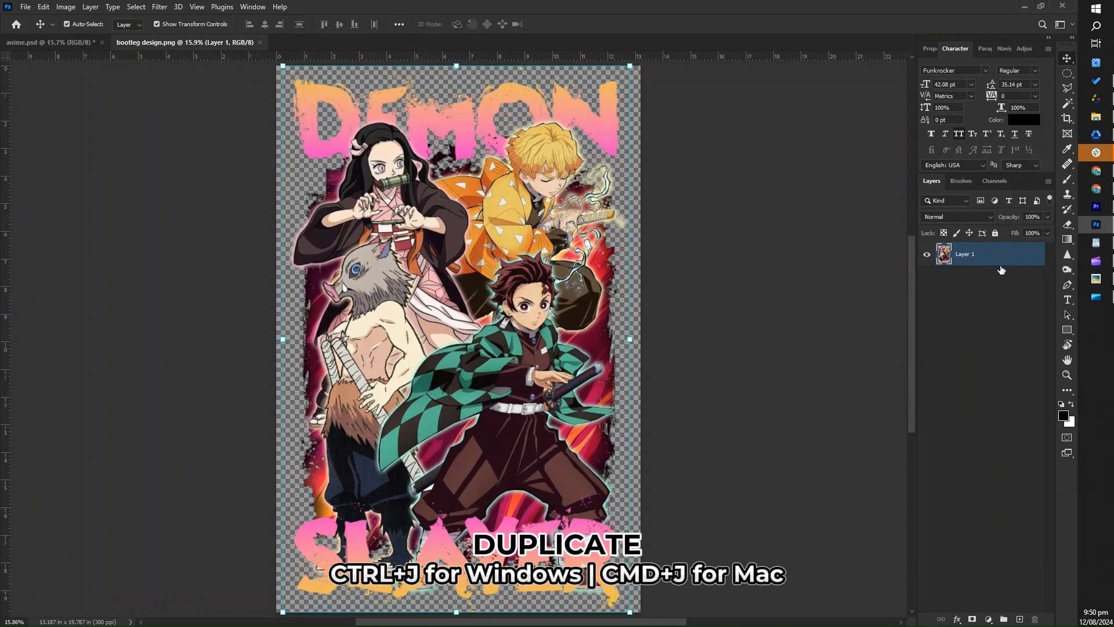
# Step: Convert a duplicate of Layer 1 to a smart object and open its contents for editing
pyautogui.hotkey('ctrl', 'j')
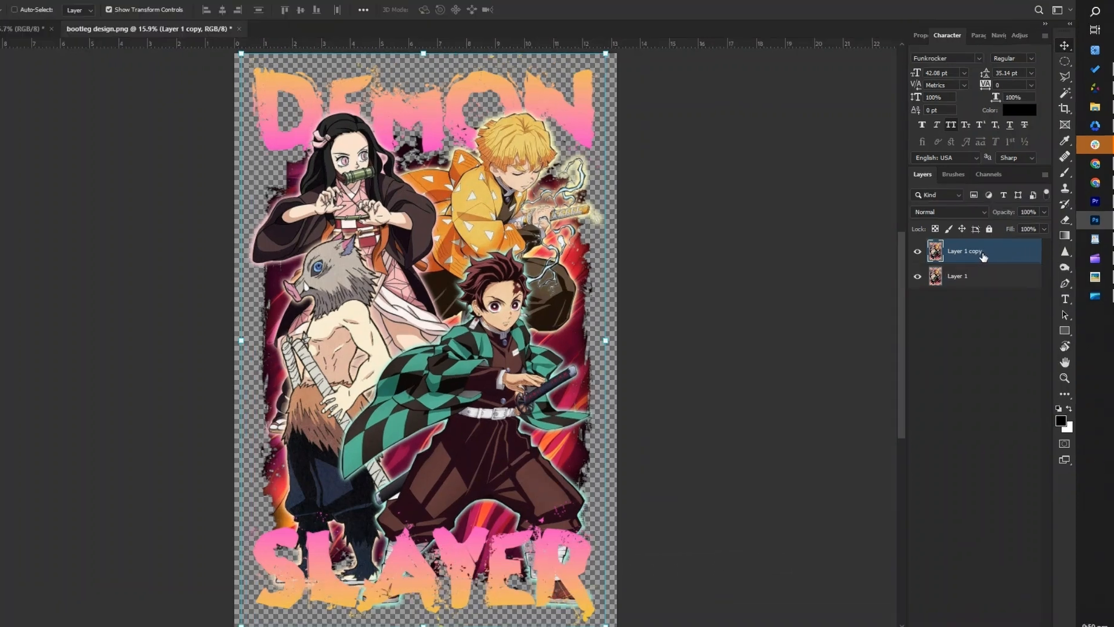
pyautogui.rightClick(990, 258)
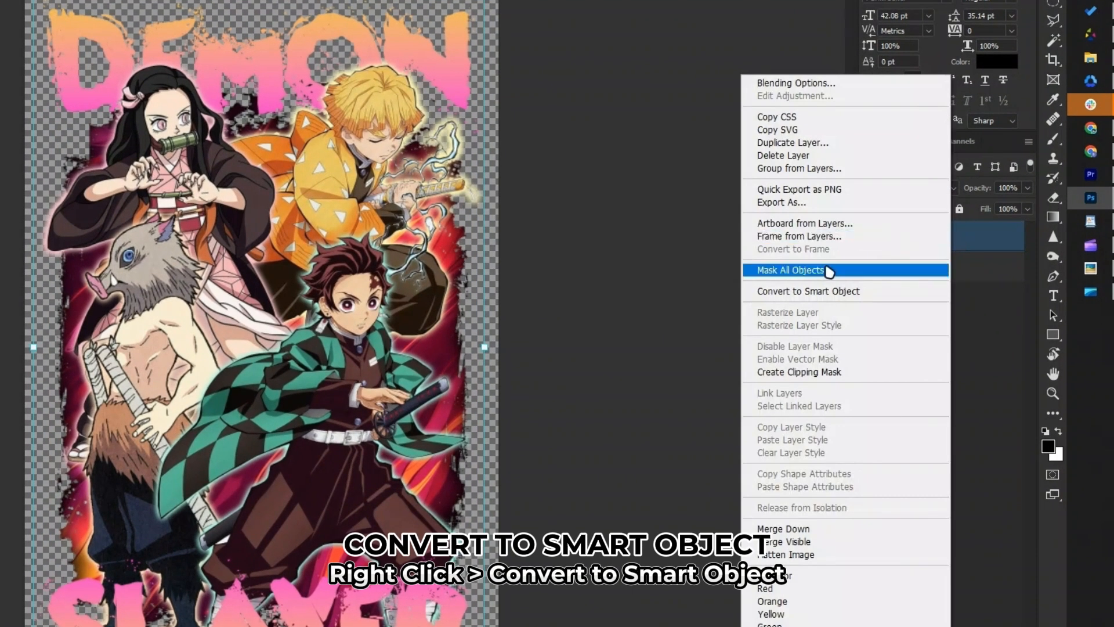
pyautogui.click(824, 291)
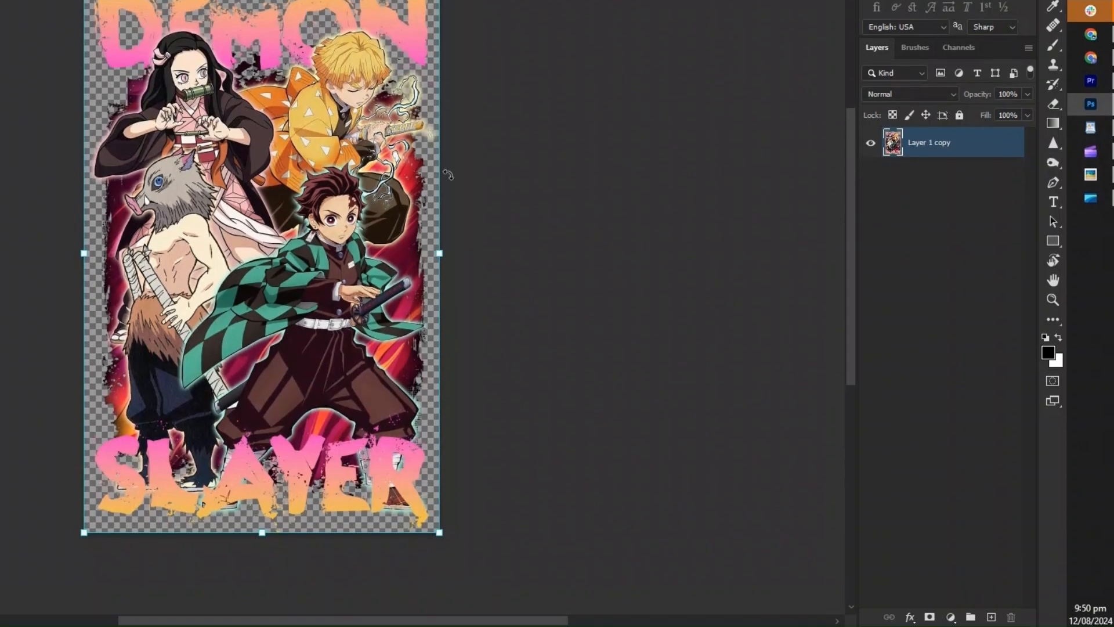
# Step: Add a black solid color fill layer and place it beneath the Layer 1 copy artwork
pyautogui.hotkey('ctrl', '+')
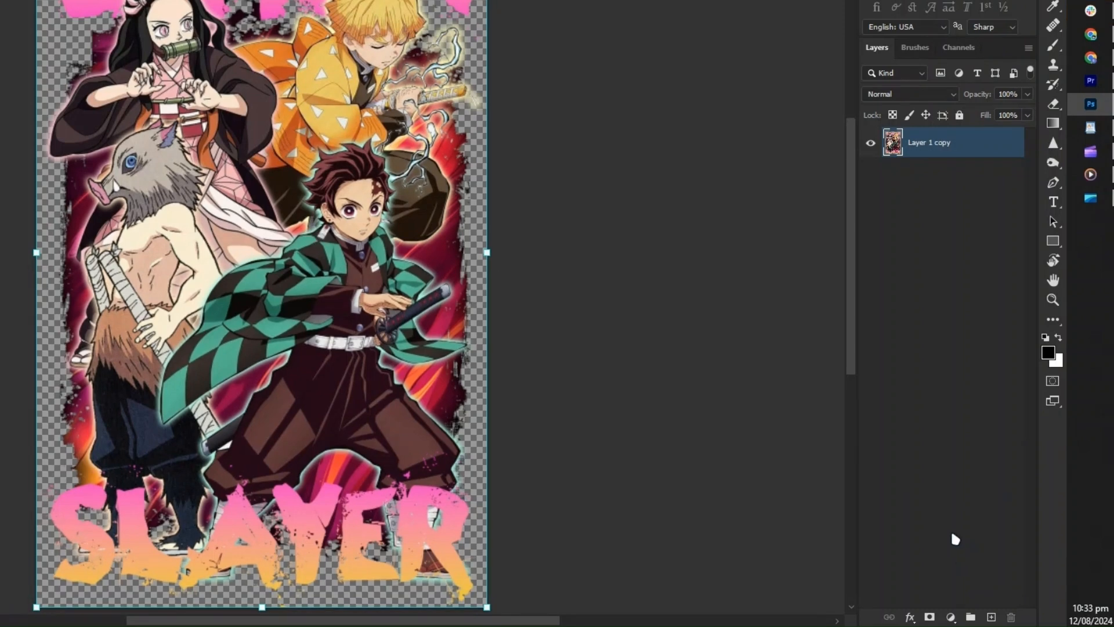
pyautogui.click(951, 620)
pyautogui.click(996, 350)
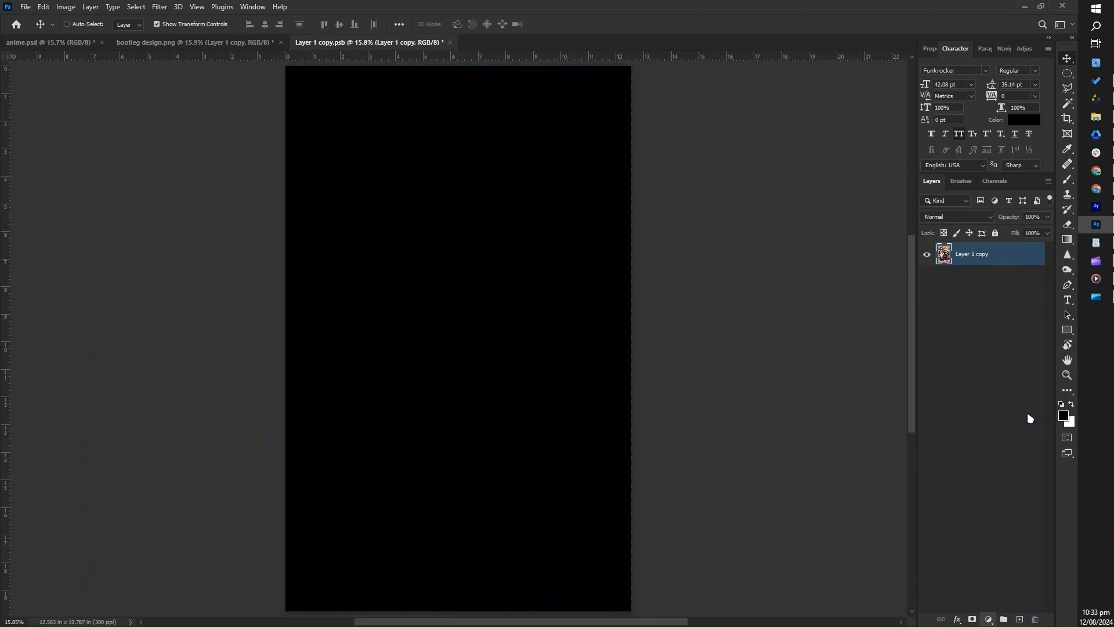
pyautogui.click(867, 362)
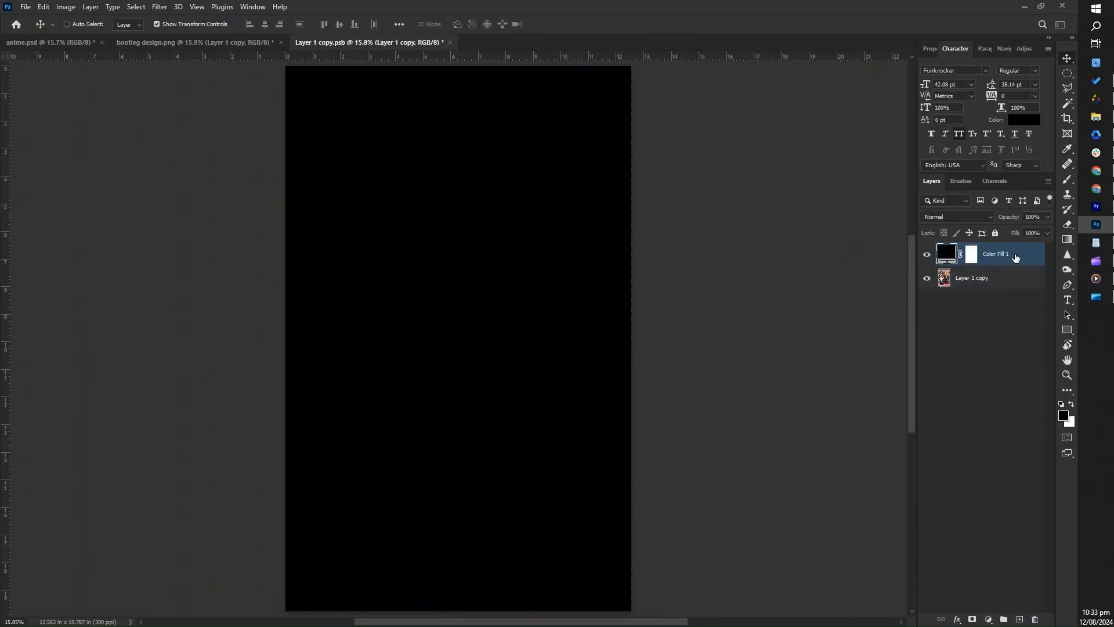
pyautogui.moveTo(1014, 256); pyautogui.dragTo(1010, 298)
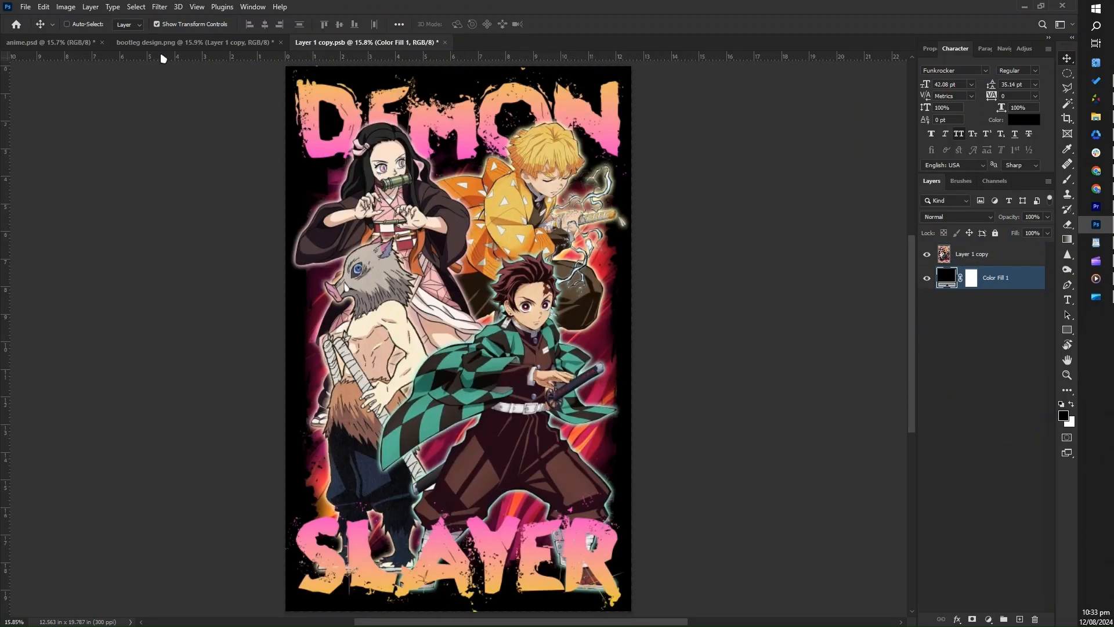
# Step: Change the smart object document to Grayscale mode, merging its layers
pyautogui.click(68, 8)
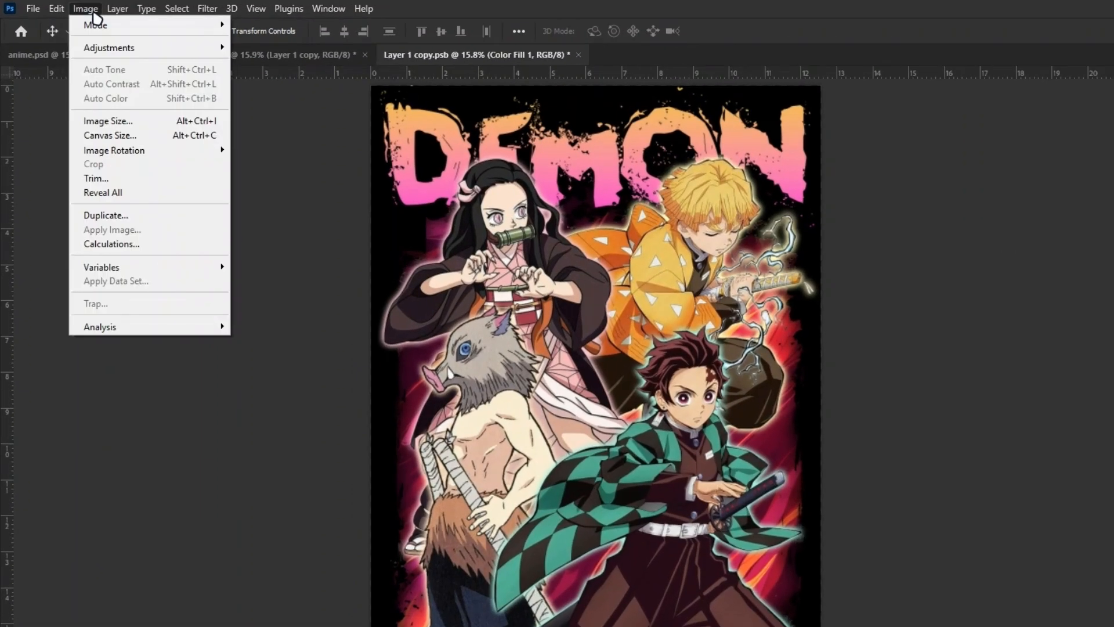
pyautogui.moveTo(101, 24)
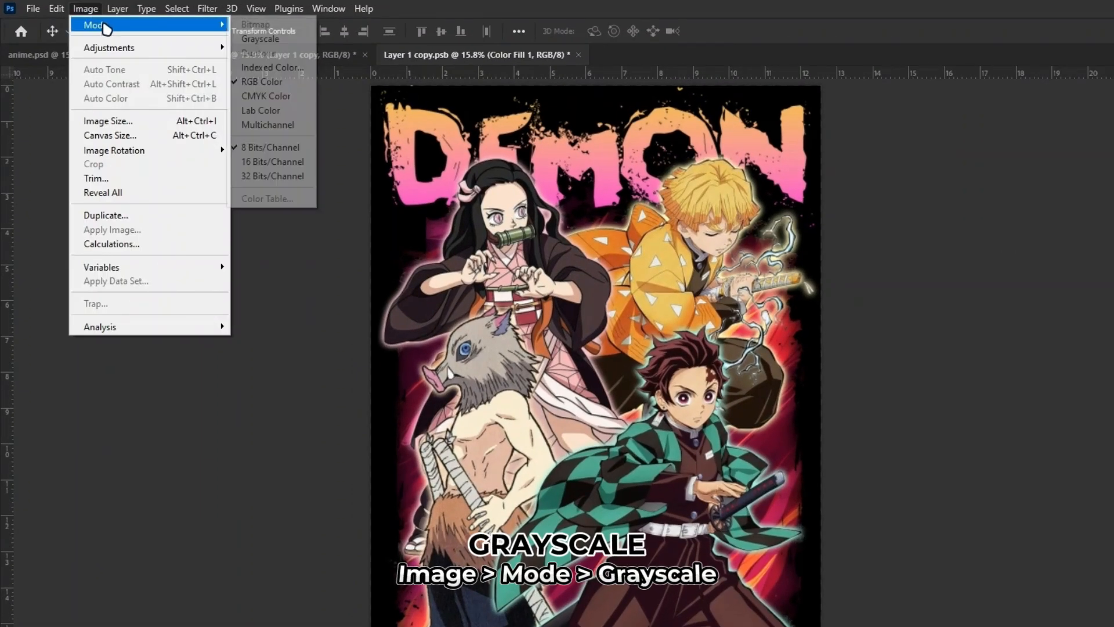
pyautogui.click(263, 38)
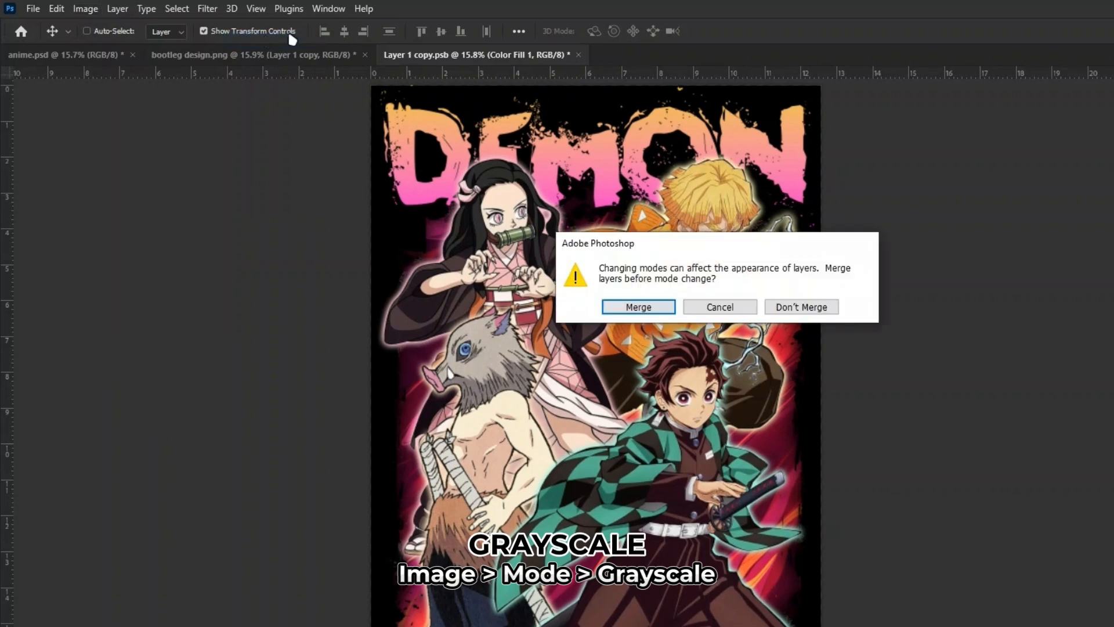
pyautogui.click(653, 308)
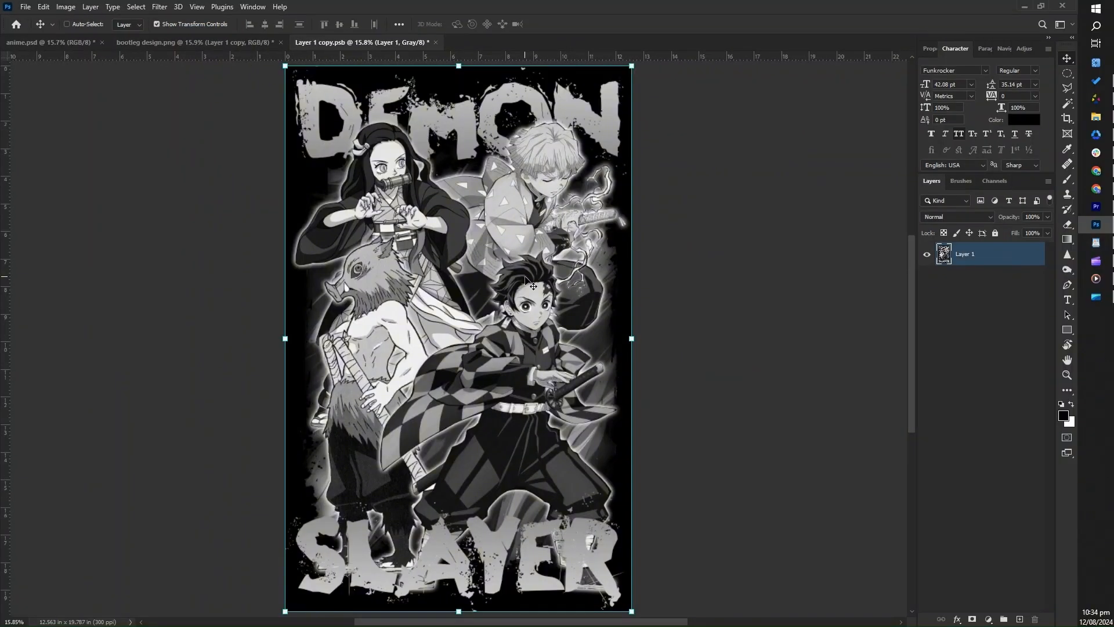
# Step: Brighten the grayscale artwork with Levels, setting the midtone input to 1.21 and the white input to 208
pyautogui.hotkey('ctrl', 'l')
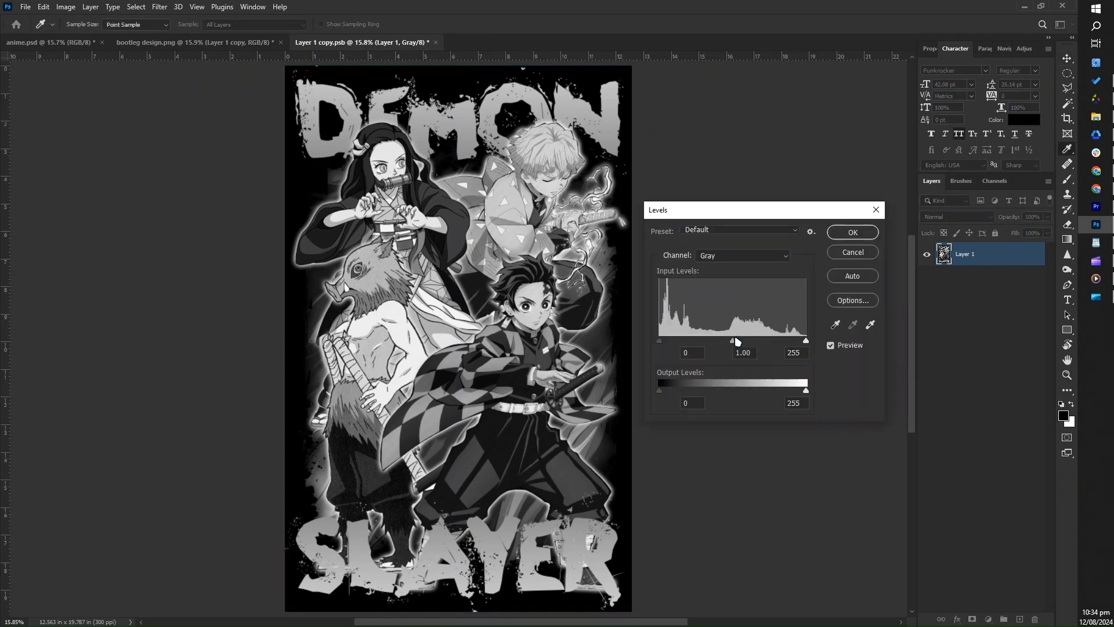
pyautogui.moveTo(738, 341); pyautogui.dragTo(730, 346)
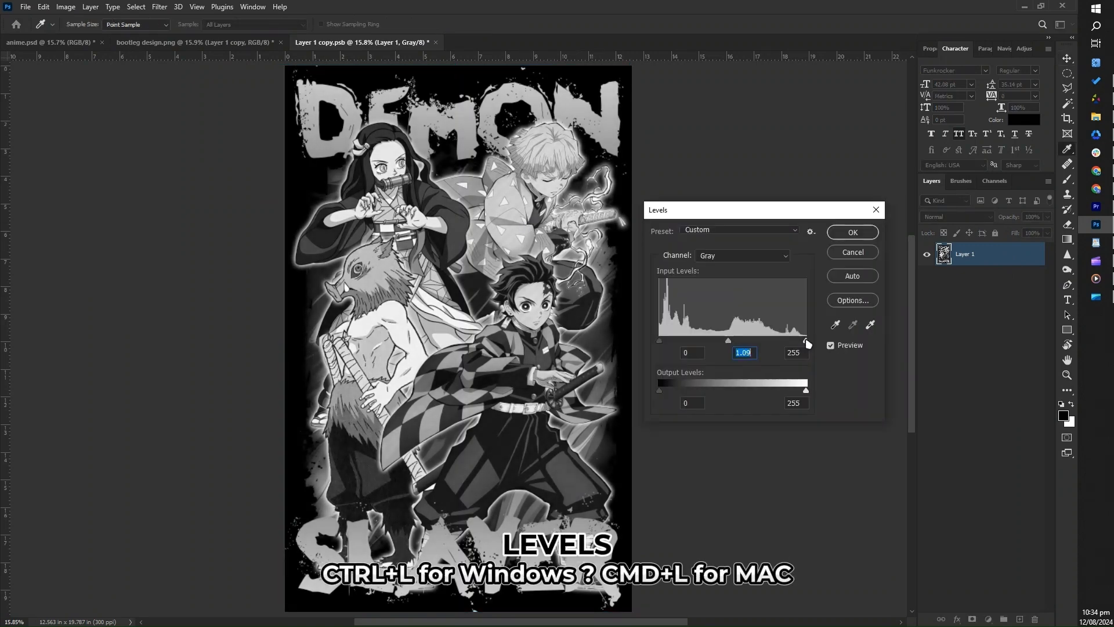
pyautogui.moveTo(806, 342); pyautogui.dragTo(791, 343)
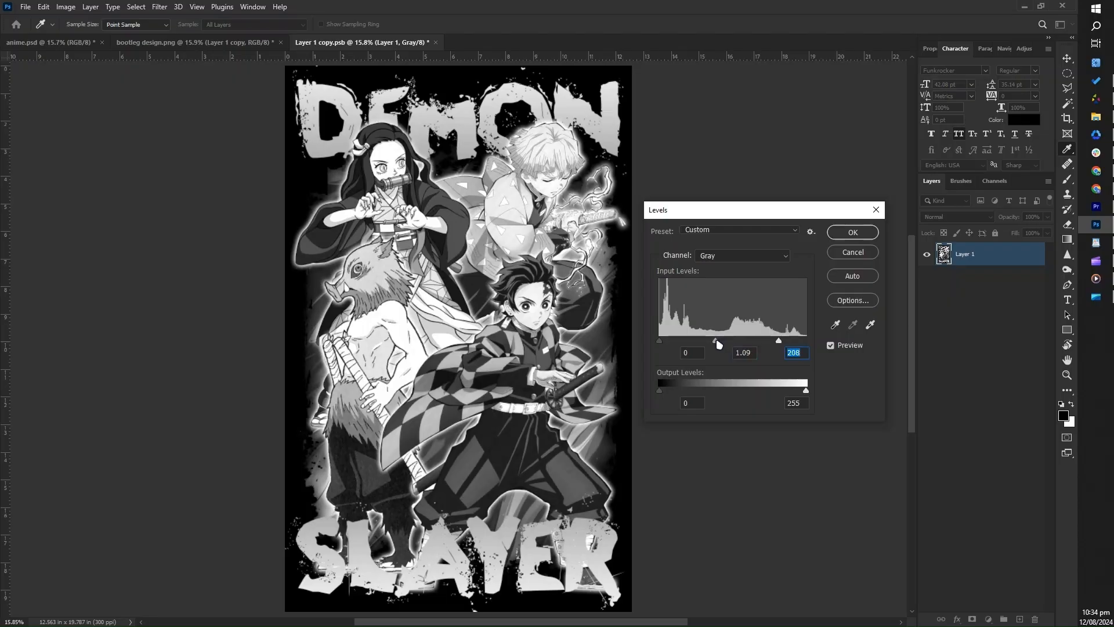
pyautogui.moveTo(728, 346); pyautogui.dragTo(716, 346)
pyautogui.click(722, 340)
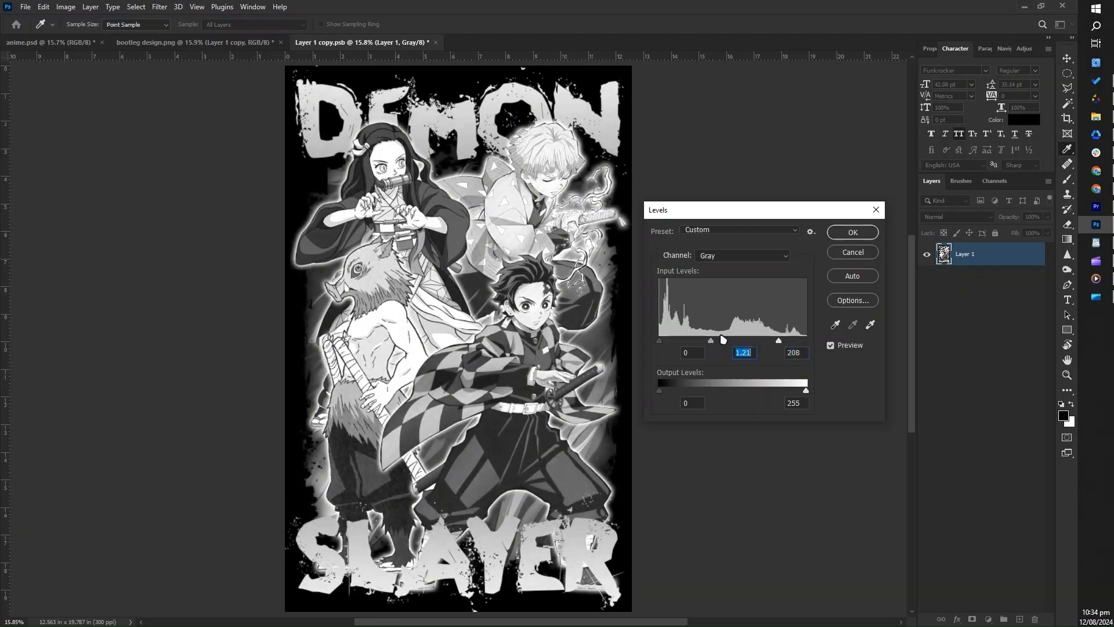
pyautogui.click(852, 233)
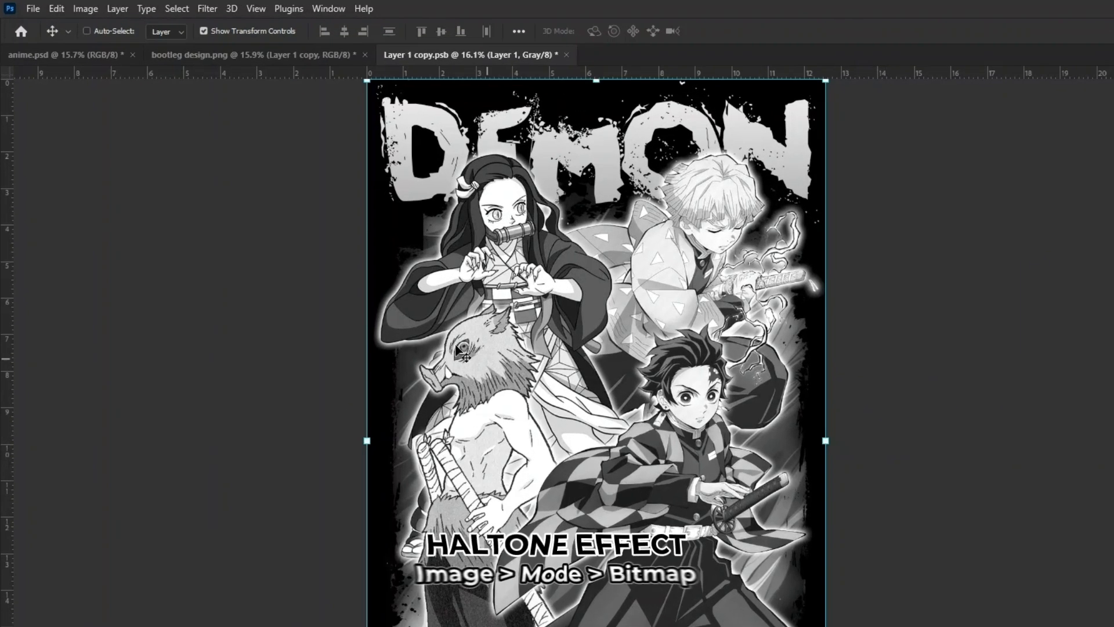
# Step: Flatten and convert the image to a 300 pixels/inch Bitmap using a round halftone screen, frequency 42 lines/inch, angle 45 degrees
pyautogui.click(66, 7)
pyautogui.moveTo(78, 23)
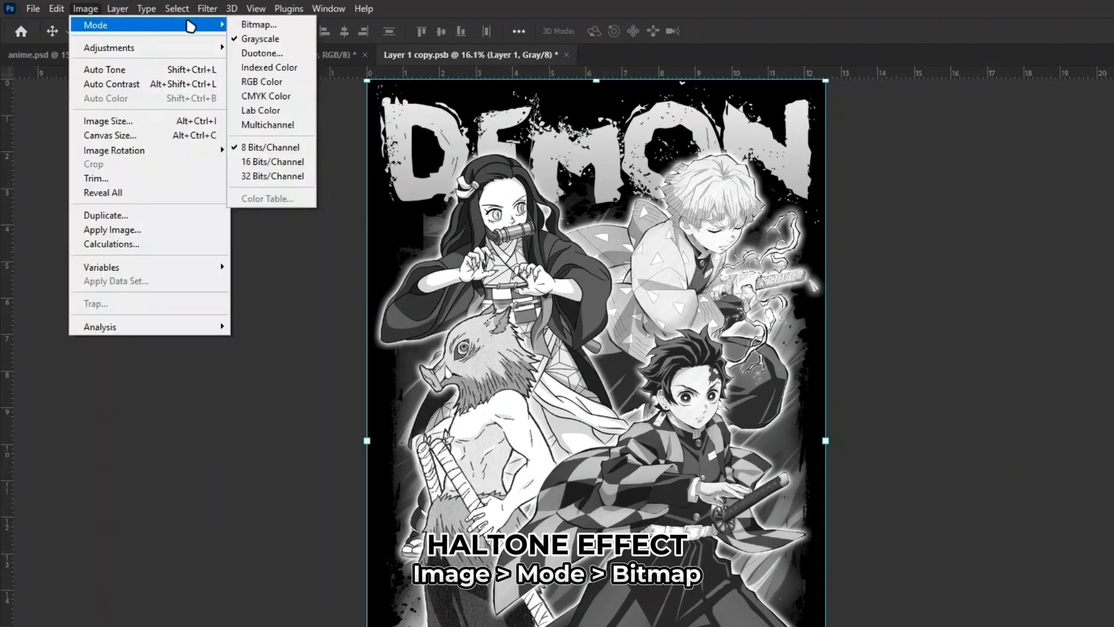
pyautogui.click(262, 25)
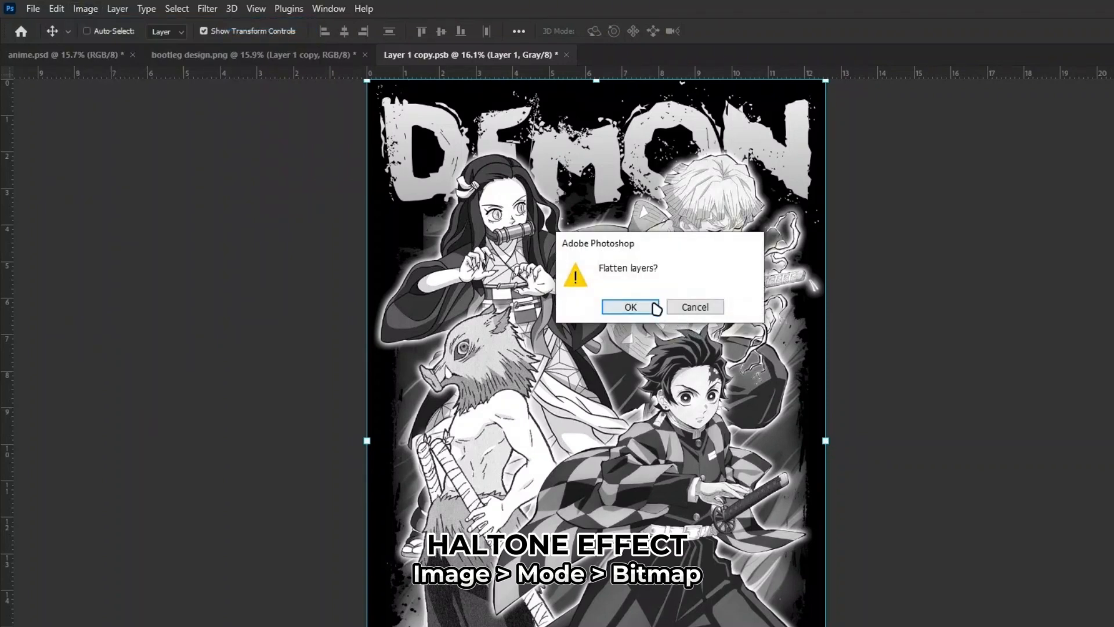
pyautogui.click(657, 308)
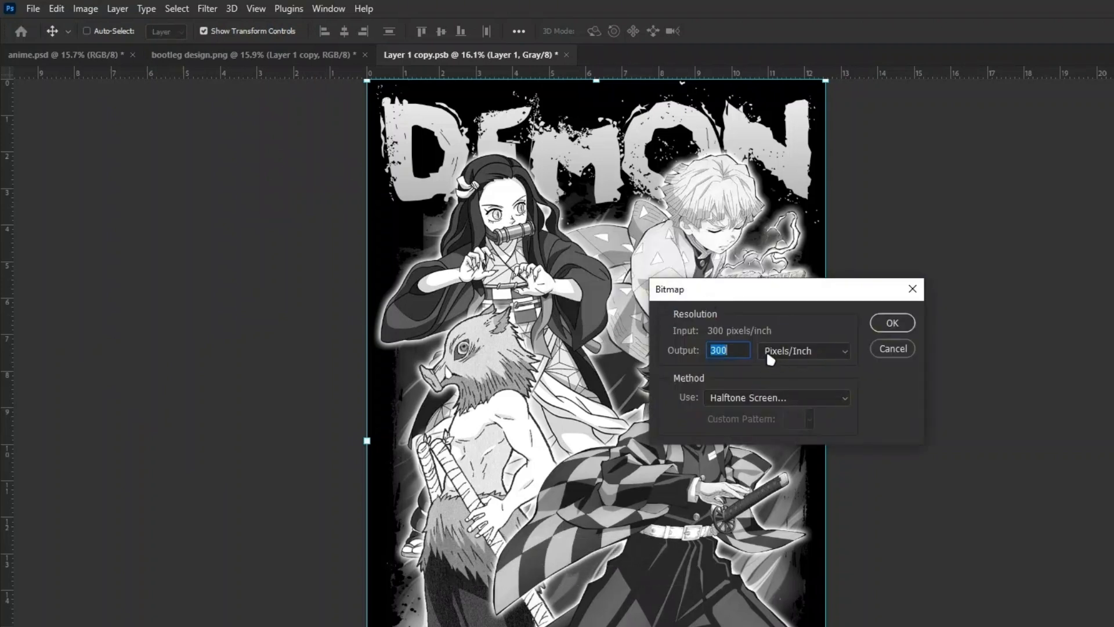
pyautogui.click(892, 325)
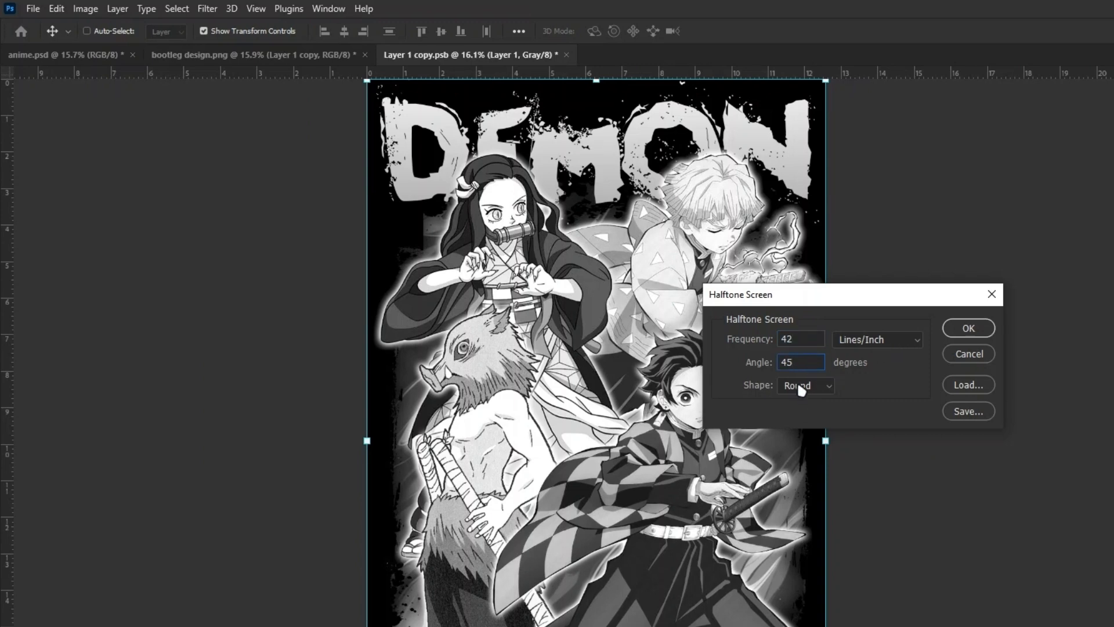
pyautogui.click(969, 328)
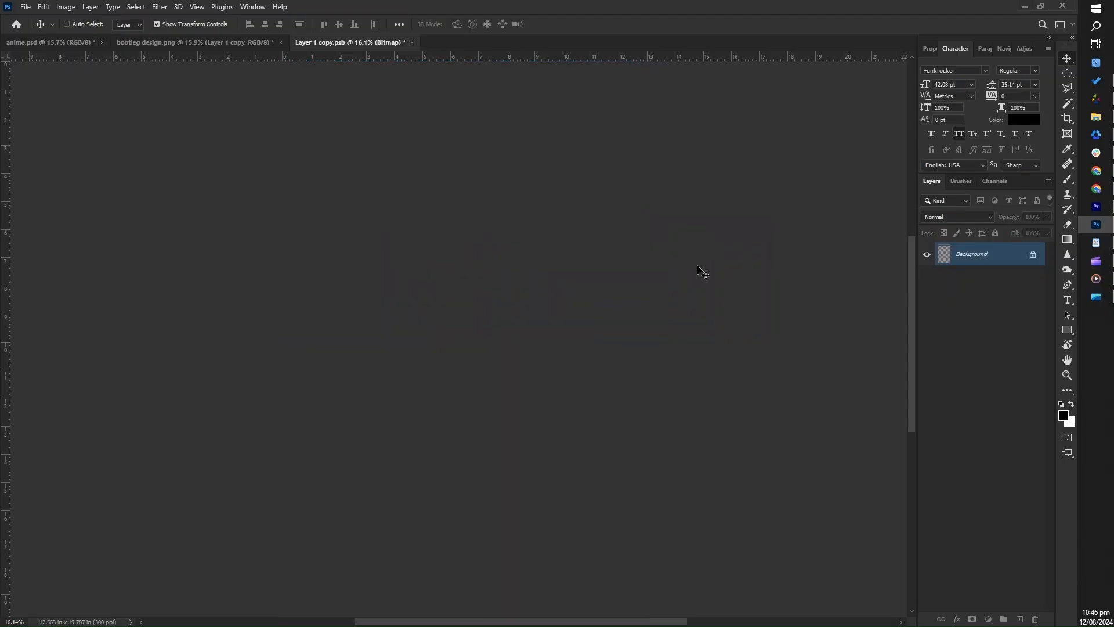
# Step: Examine the halftone dot pattern up close on the artwork and Tanjiro's face
pyautogui.hotkey('ctrl', '+')
pyautogui.hotkey('ctrl', '+')
pyautogui.hotkey('ctrl', '+')
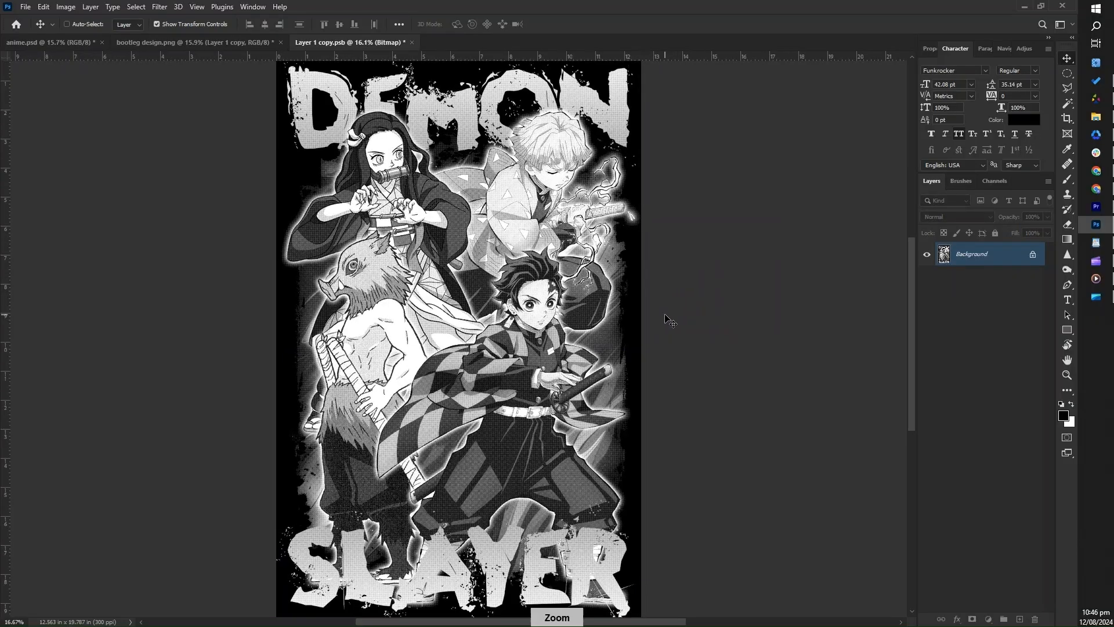
pyautogui.hotkey('ctrl', '+')
pyautogui.hotkey('ctrl', '+')
pyautogui.hotkey('ctrl', '+')
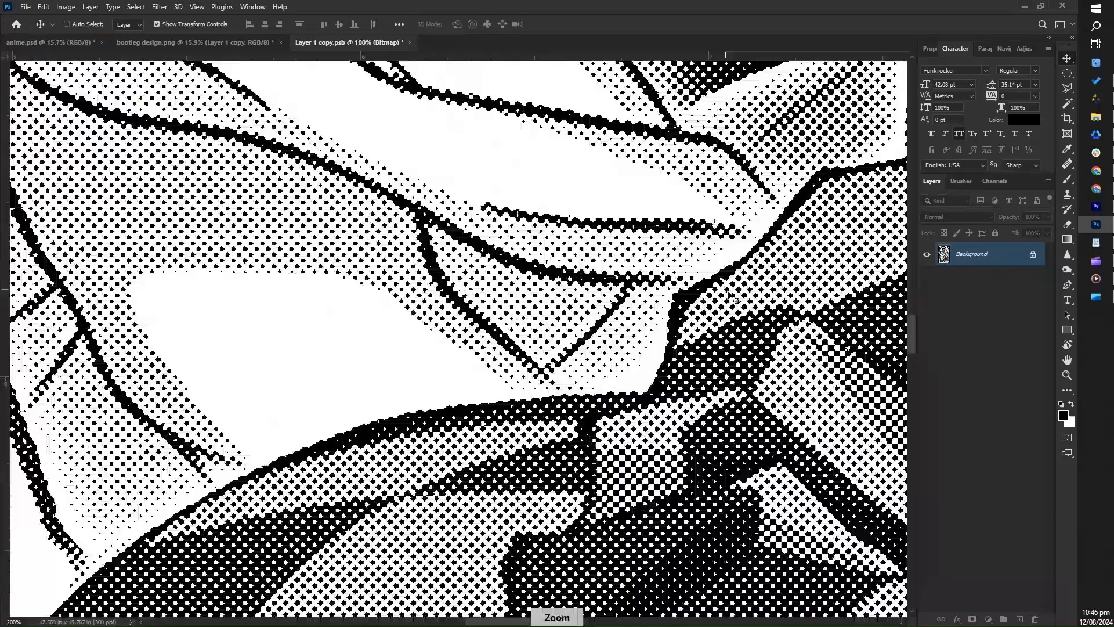
pyautogui.moveTo(731, 296); pyautogui.dragTo(414, 479)
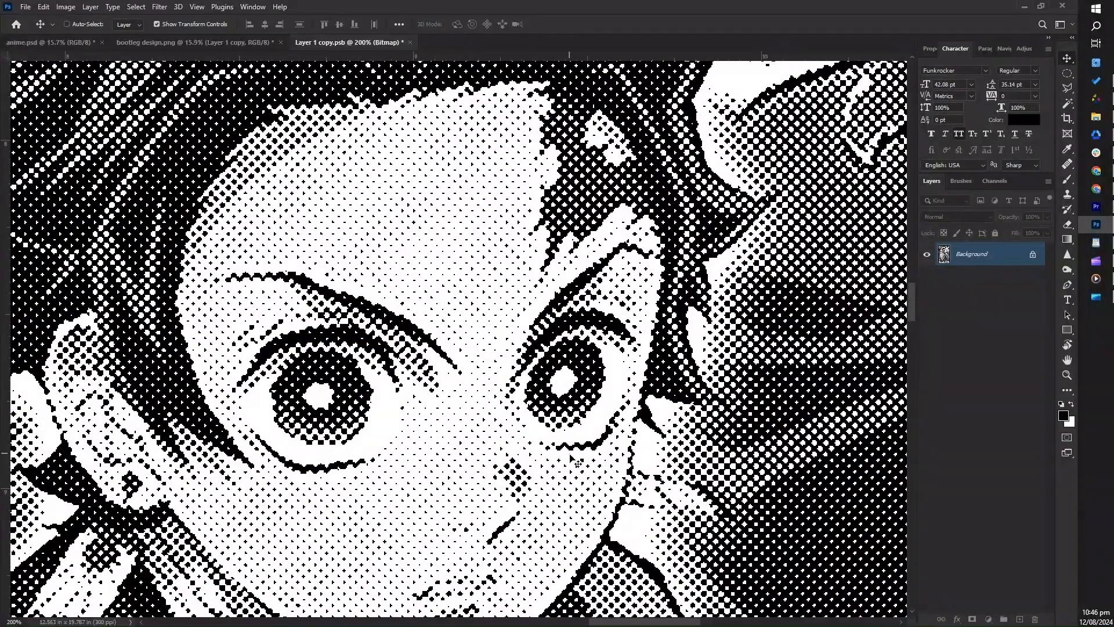
pyautogui.moveTo(576, 460); pyautogui.dragTo(660, 389)
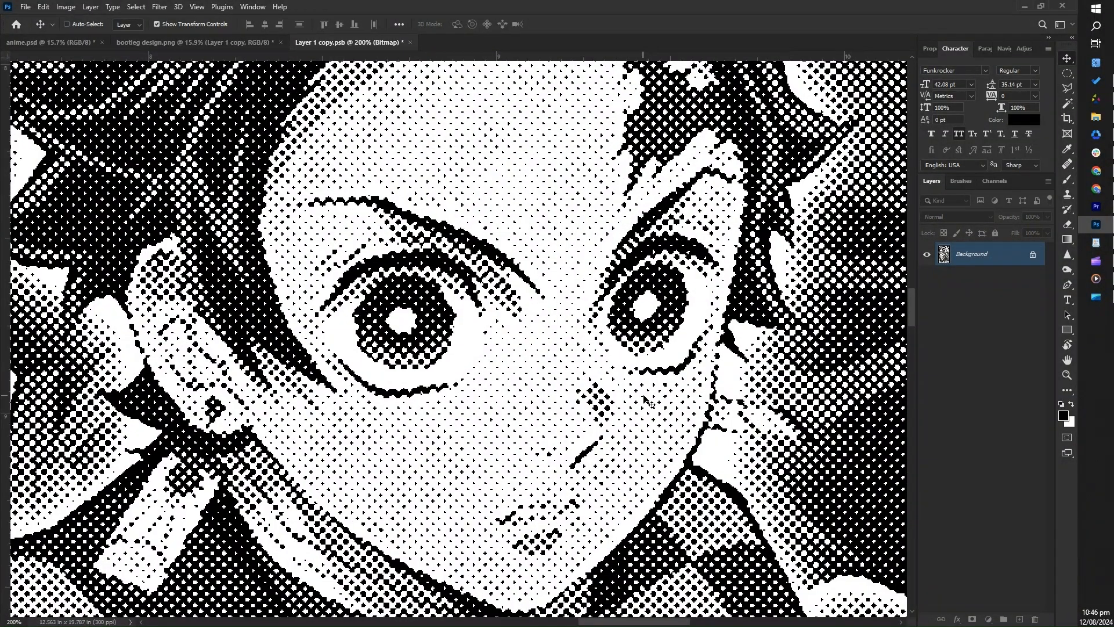
# Step: Close the halftone smart object document and select all white areas of Layer 1 copy using the Magic Wand and Similar
pyautogui.click(406, 43)
pyautogui.hotkey('ctrl', '+')
pyautogui.hotkey('ctrl', '+')
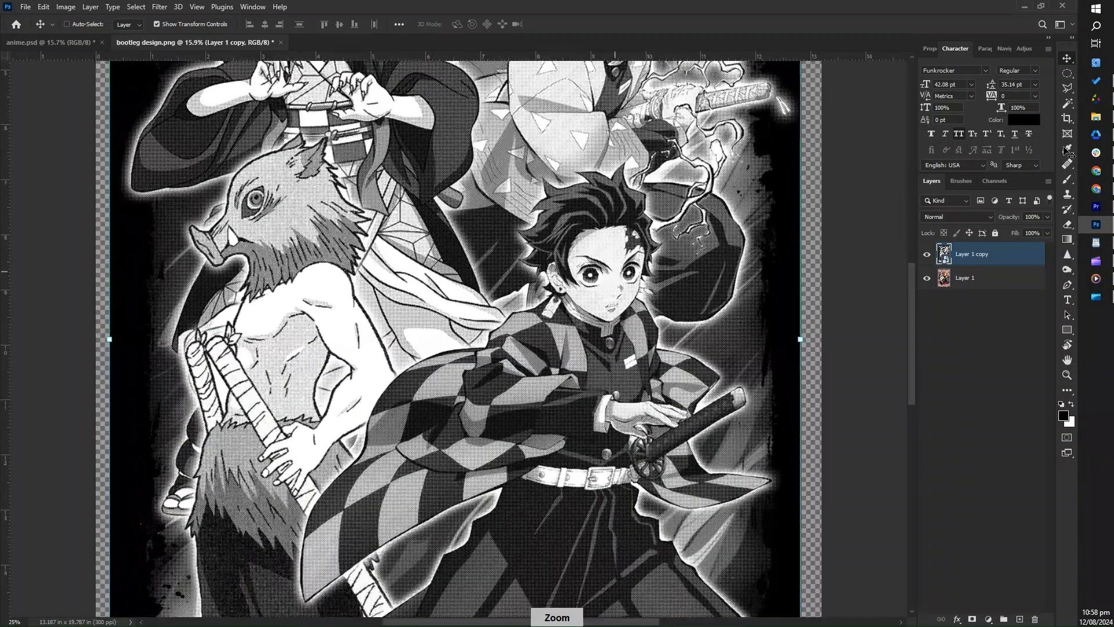
pyautogui.hotkey('ctrl', '+')
pyautogui.click(1068, 108)
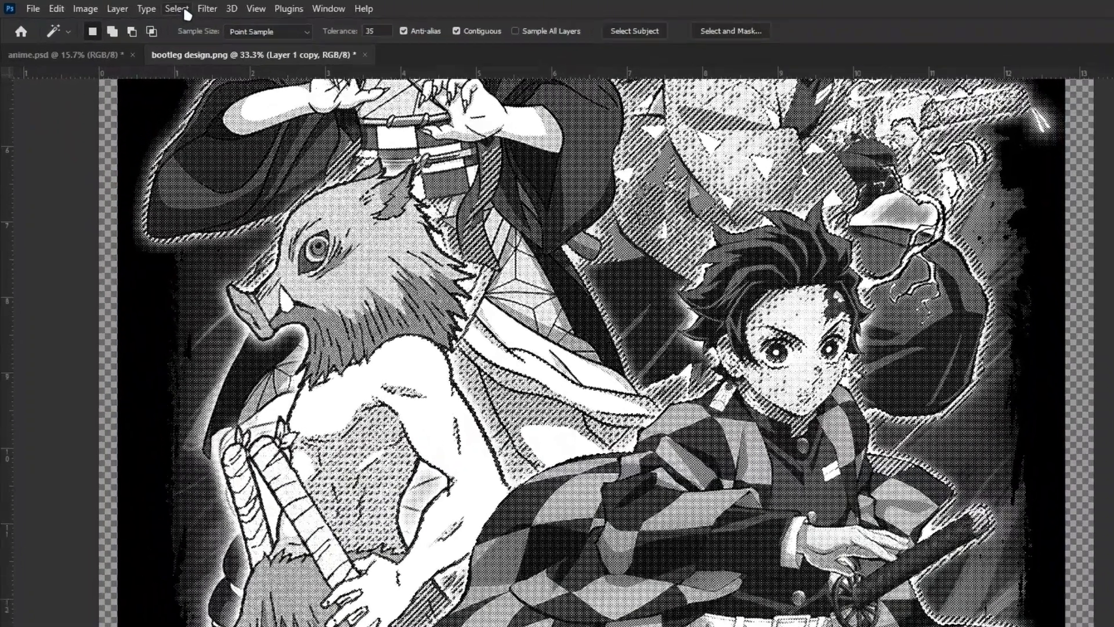
pyautogui.click(144, 8)
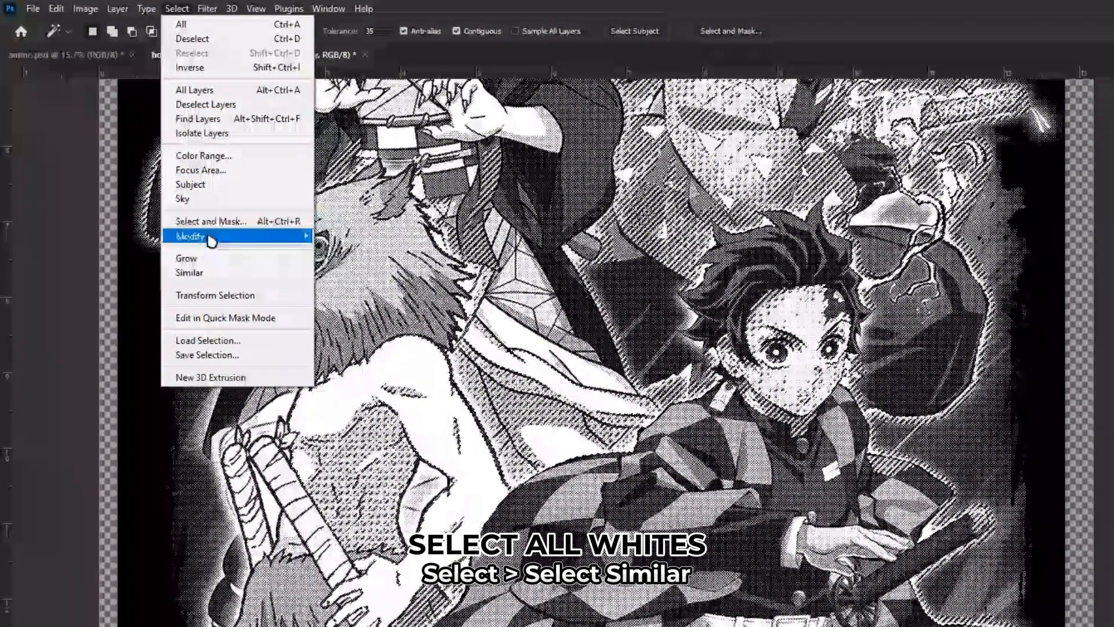
pyautogui.click(189, 272)
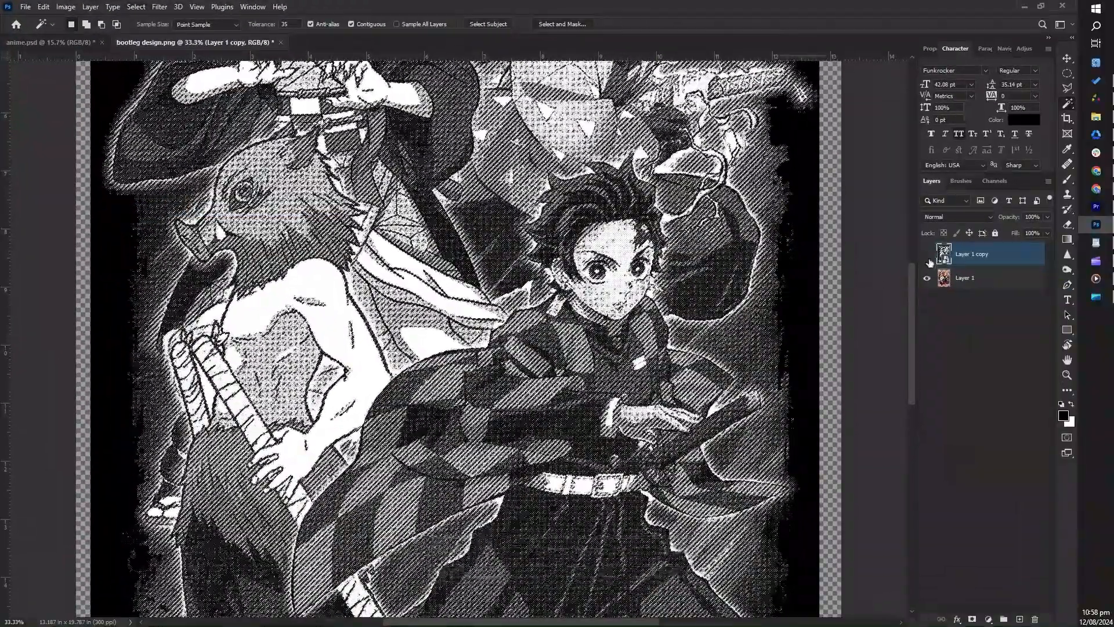
# Step: Hide Layer 1 copy and add a layer mask to Layer 1 from the selected white areas
pyautogui.click(927, 254)
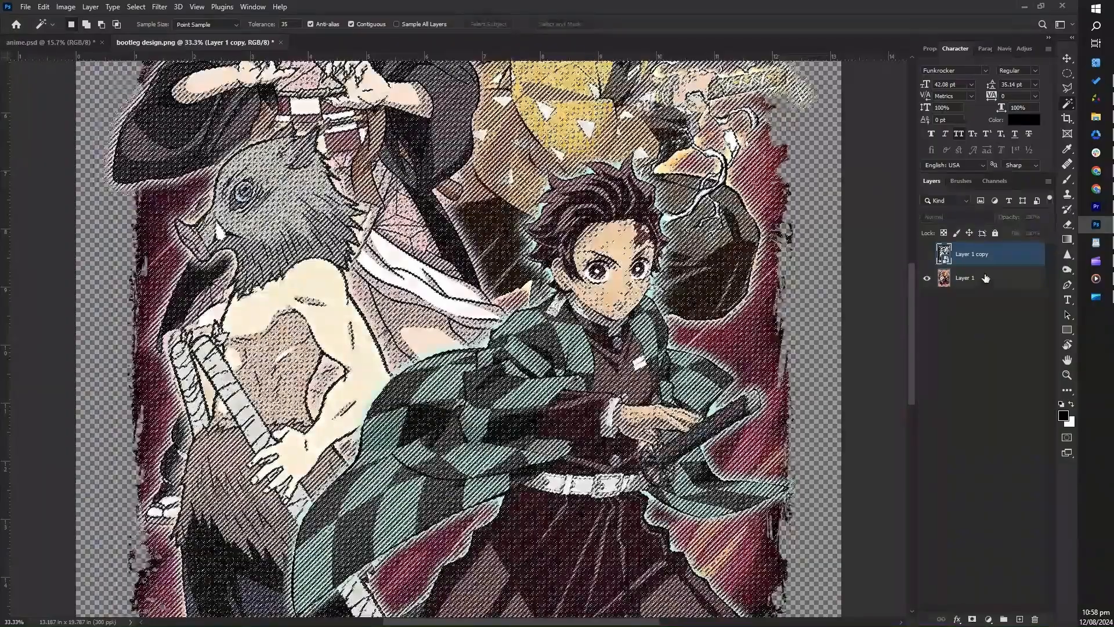
pyautogui.click(985, 278)
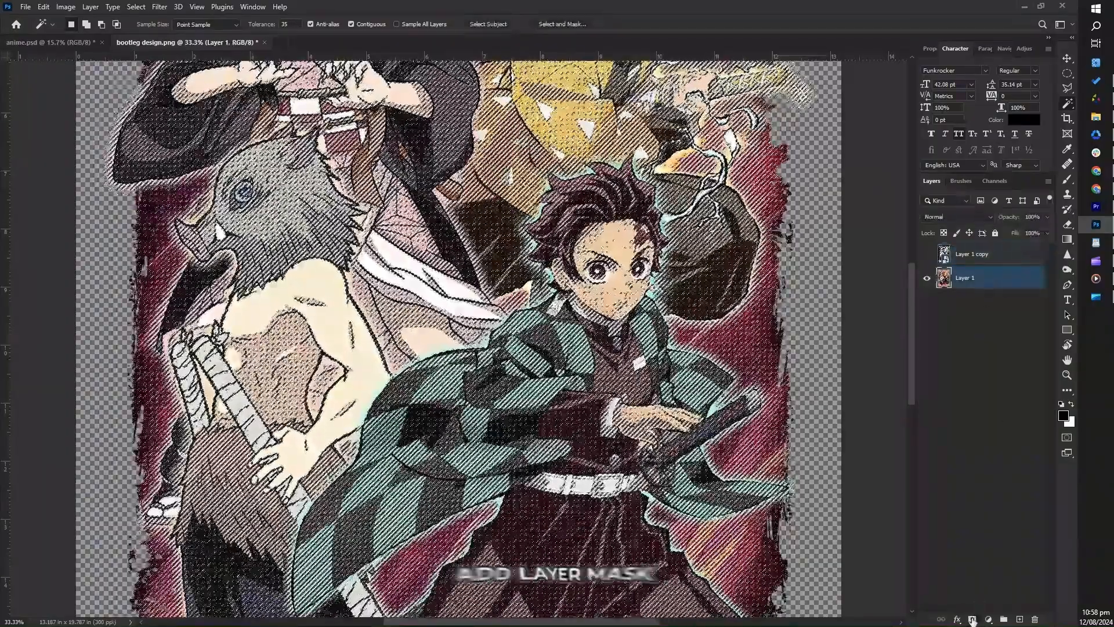
pyautogui.click(973, 620)
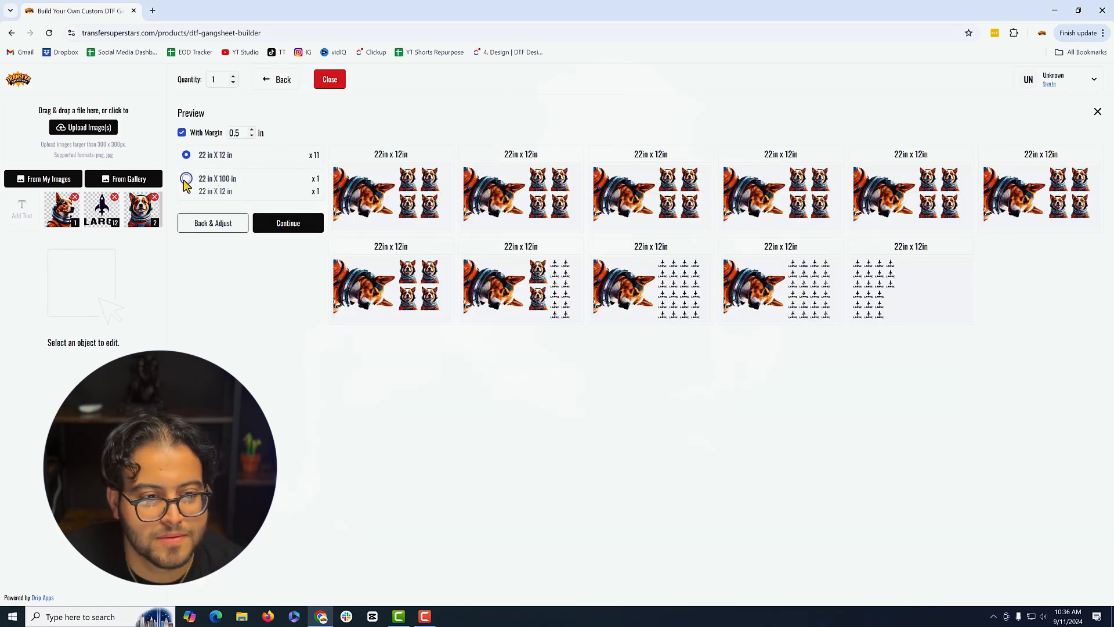
# Step: In the DTF gangsheet builder, choose the layout option with one 22 in x 100 in and one 22 in x 12 in sheet
pyautogui.click(186, 180)
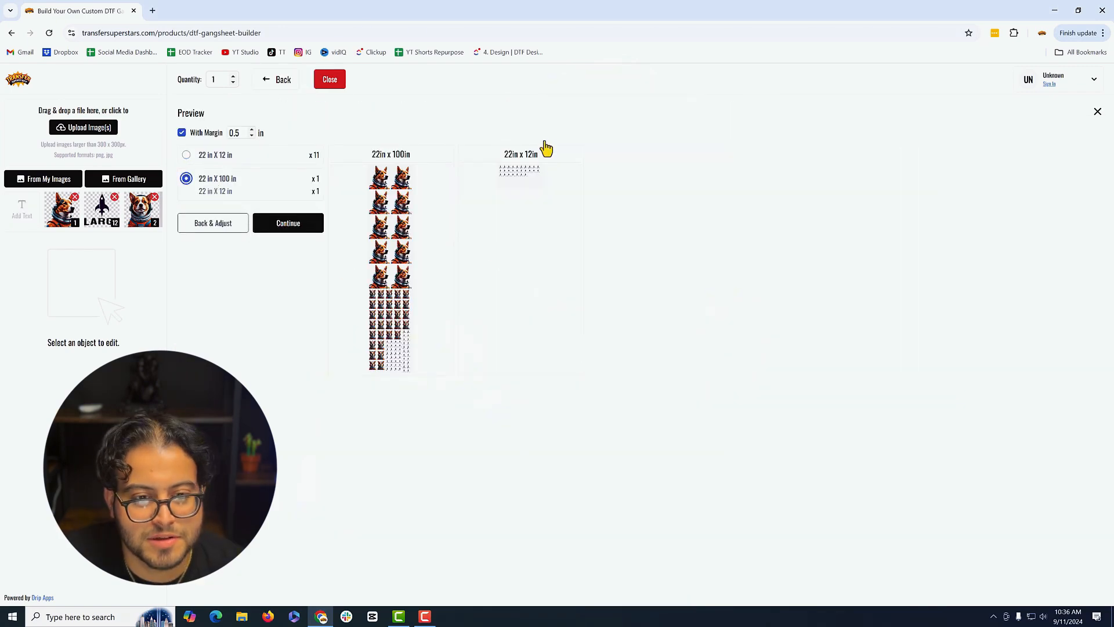